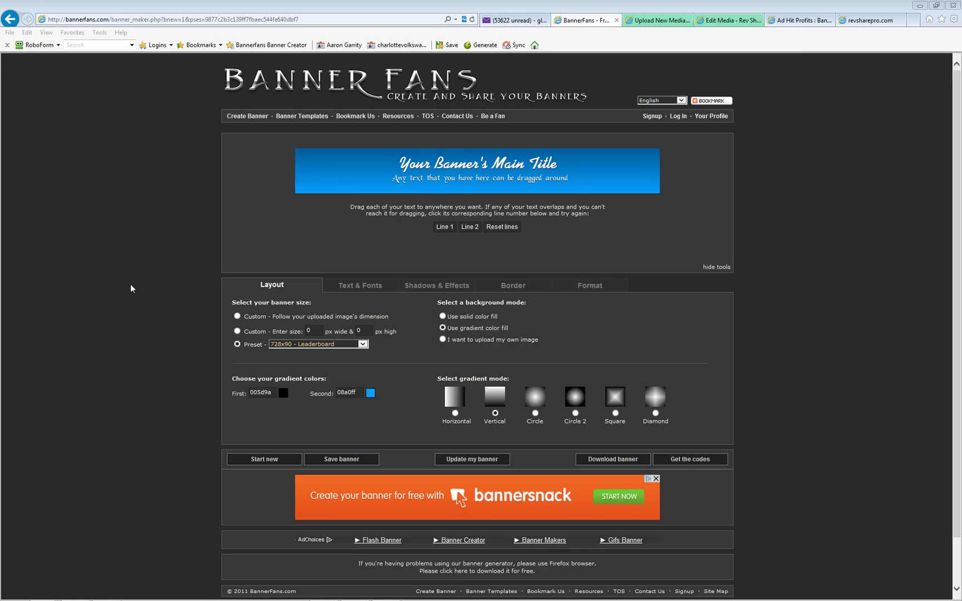
- Log in to BannerFans with the saved RoboForm credentials and return to the banner maker
click(652, 116)
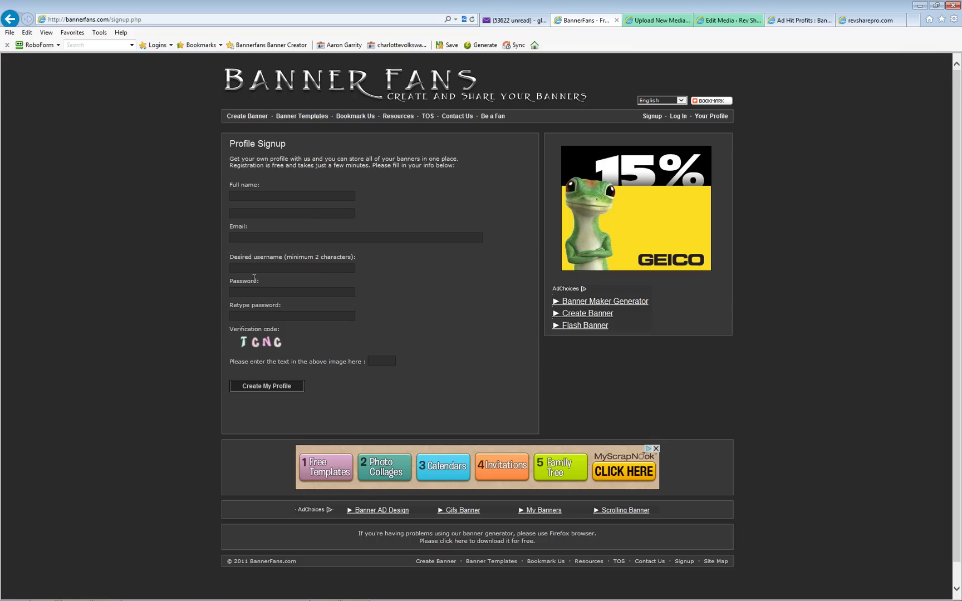
click(679, 117)
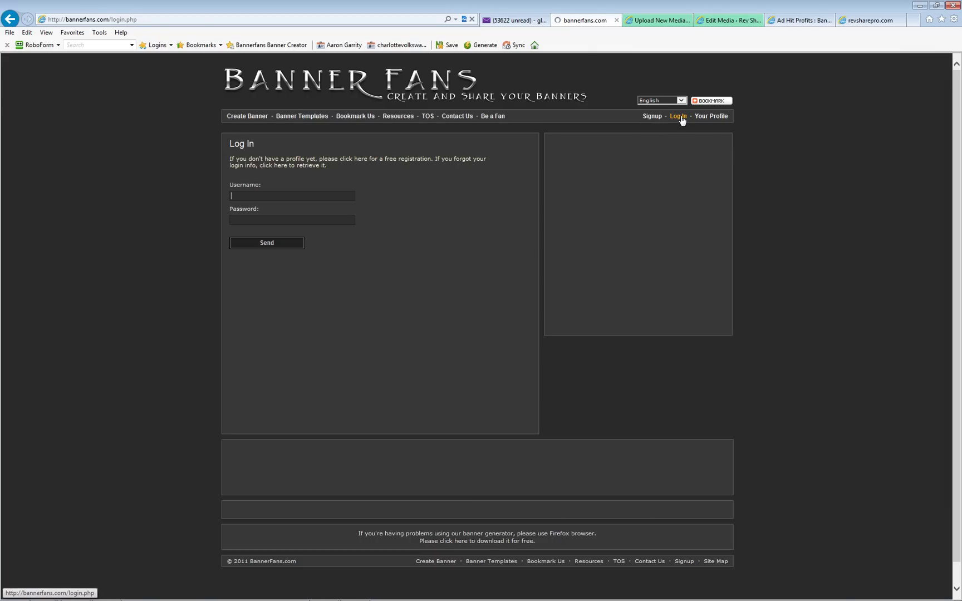
click(249, 45)
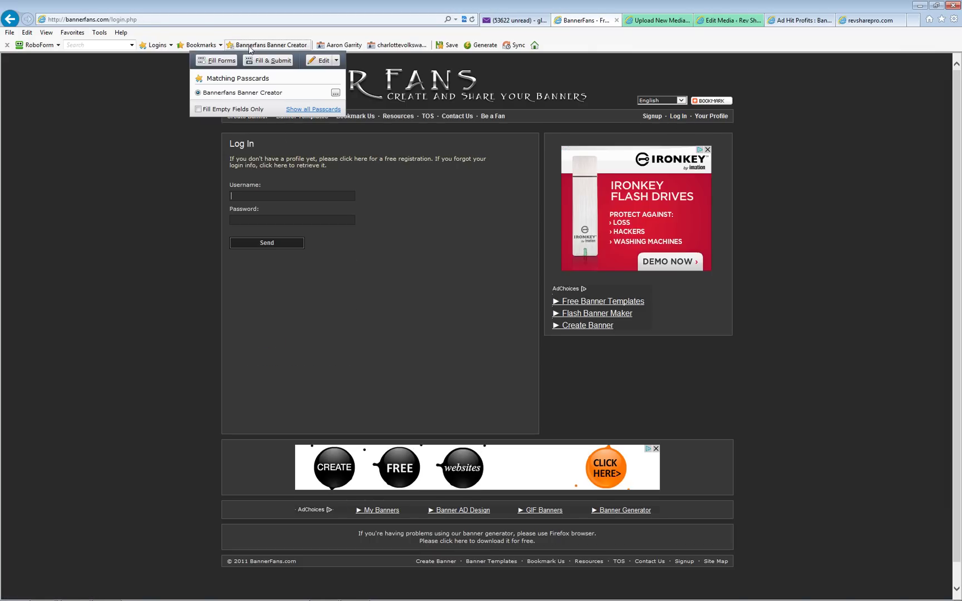
click(226, 61)
click(278, 245)
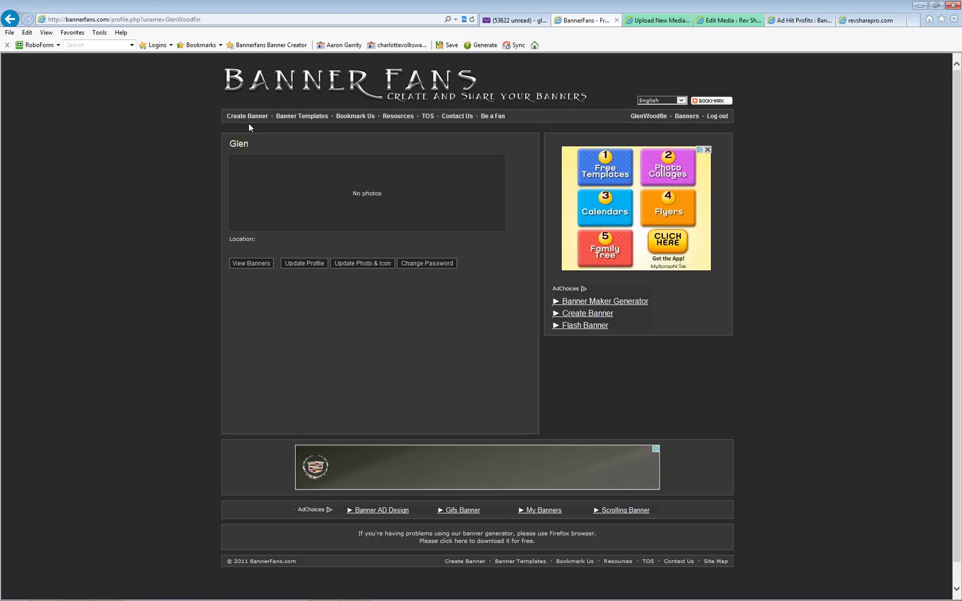
click(248, 118)
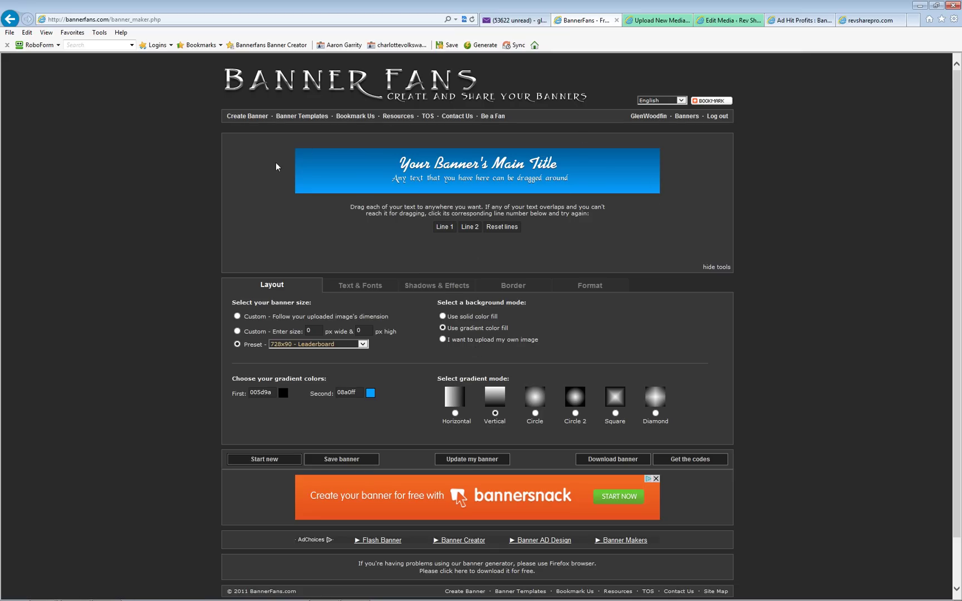
- Resize the banner to the '468x60 - Full banner' preset and update the preview
click(466, 461)
click(363, 344)
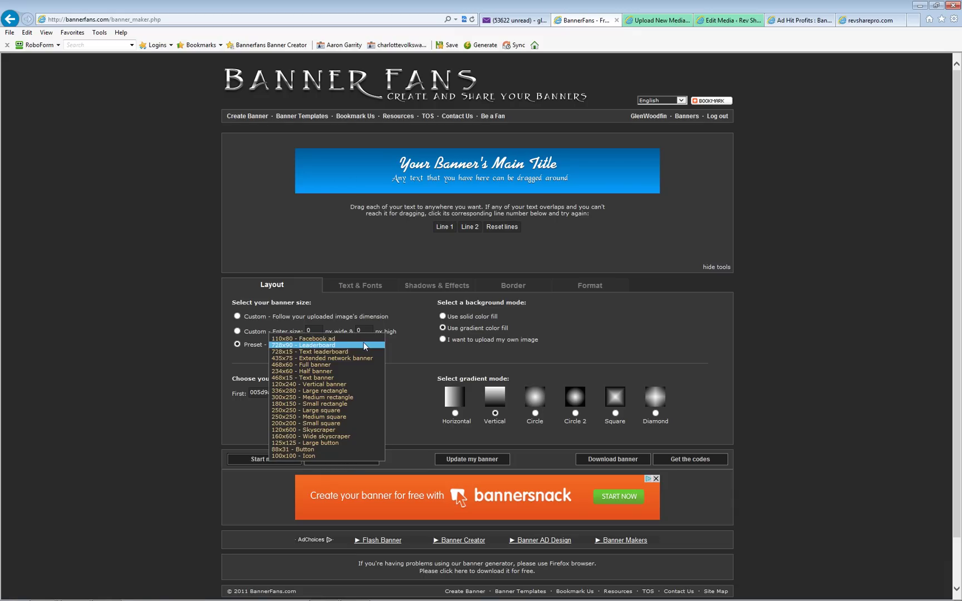
click(330, 366)
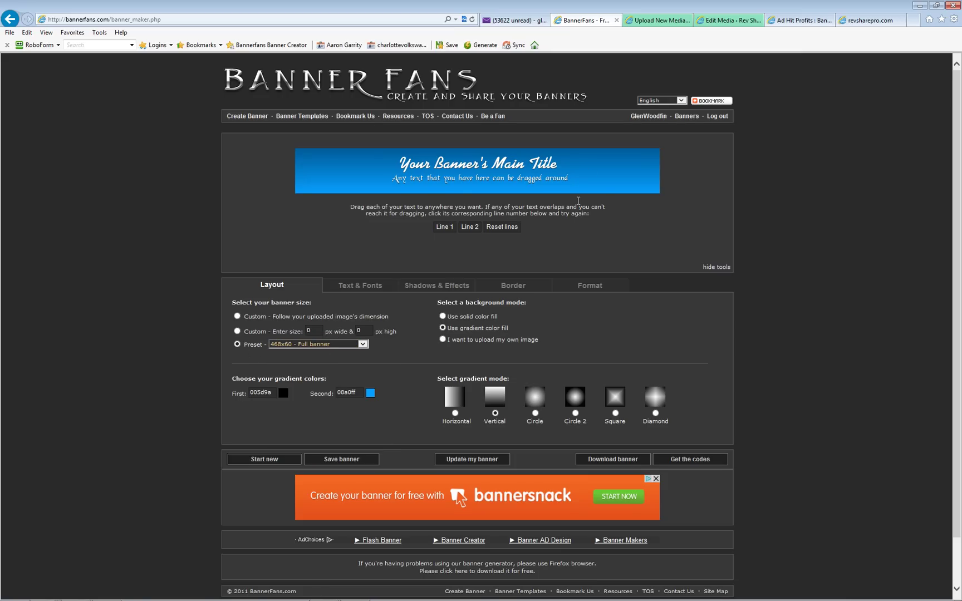
click(467, 460)
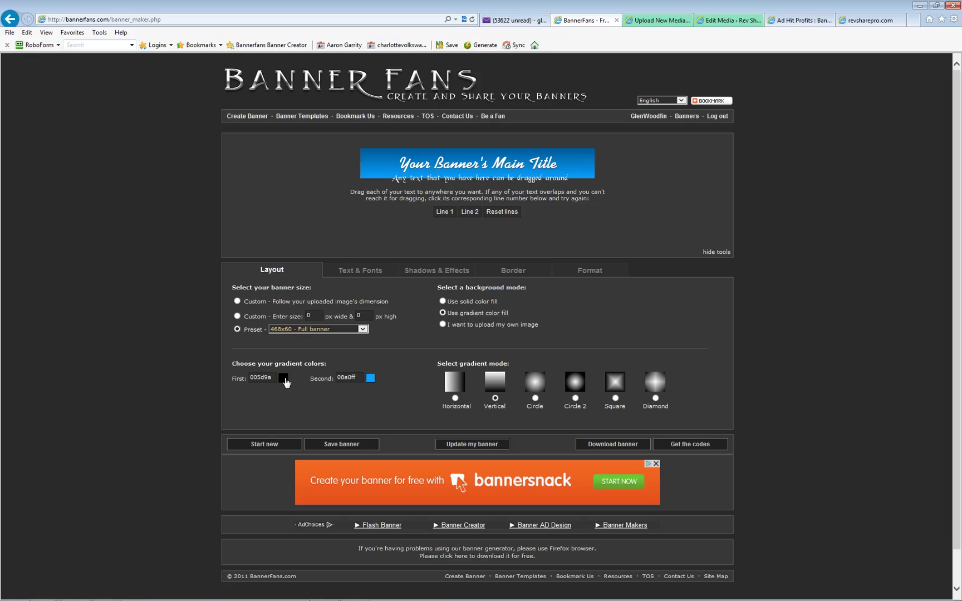
- Change the first gradient colour to red ff0841 so the banner fades from red into blue
click(284, 380)
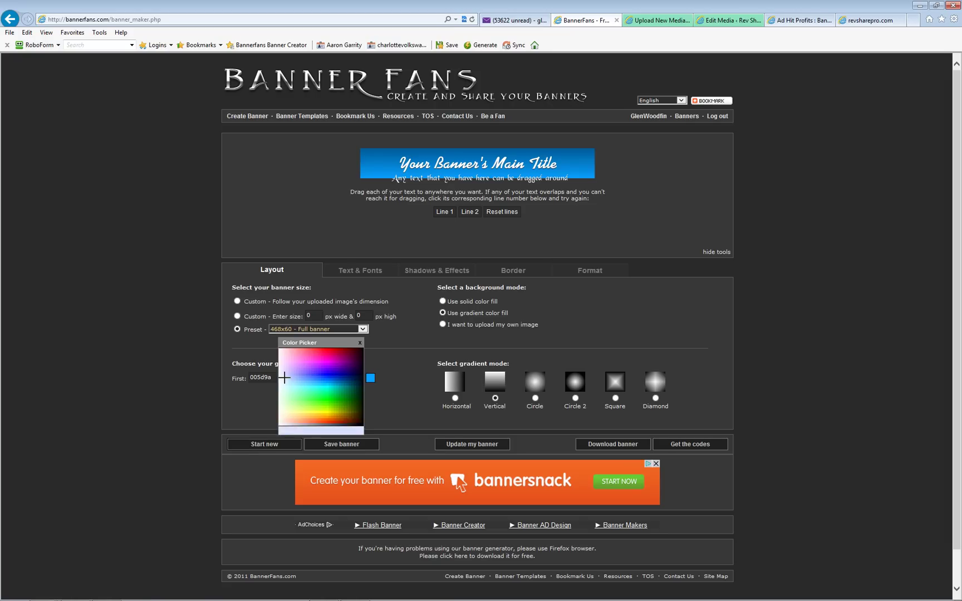
click(326, 352)
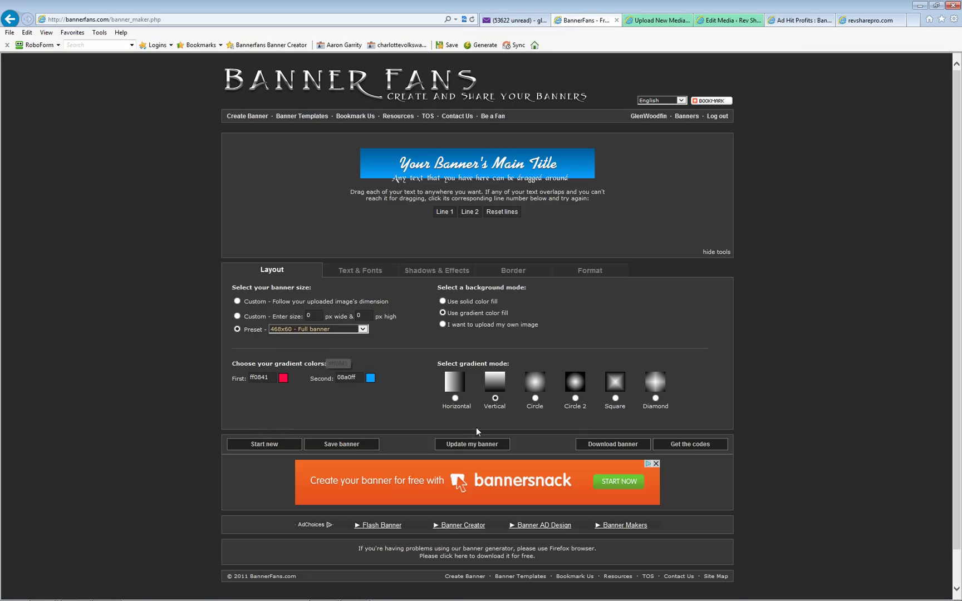
click(479, 445)
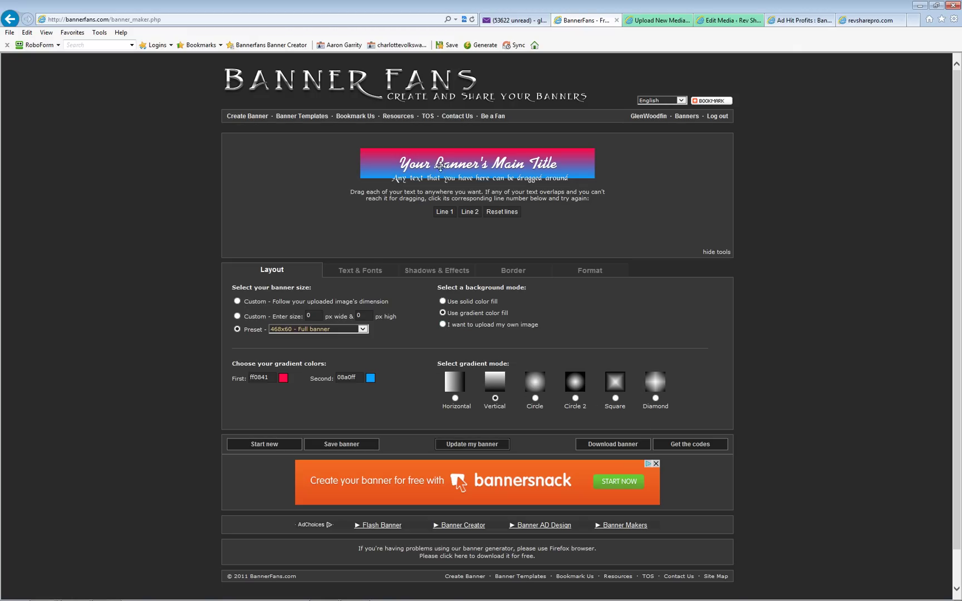
- Switch the background to 'I want to upload my own image' and close the file chooser without choosing a file
click(443, 324)
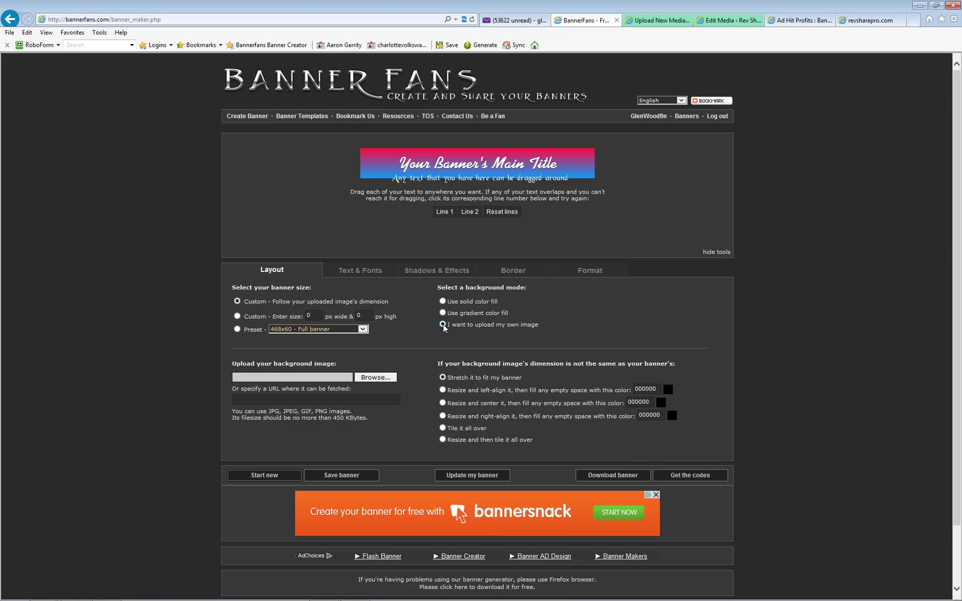
click(375, 378)
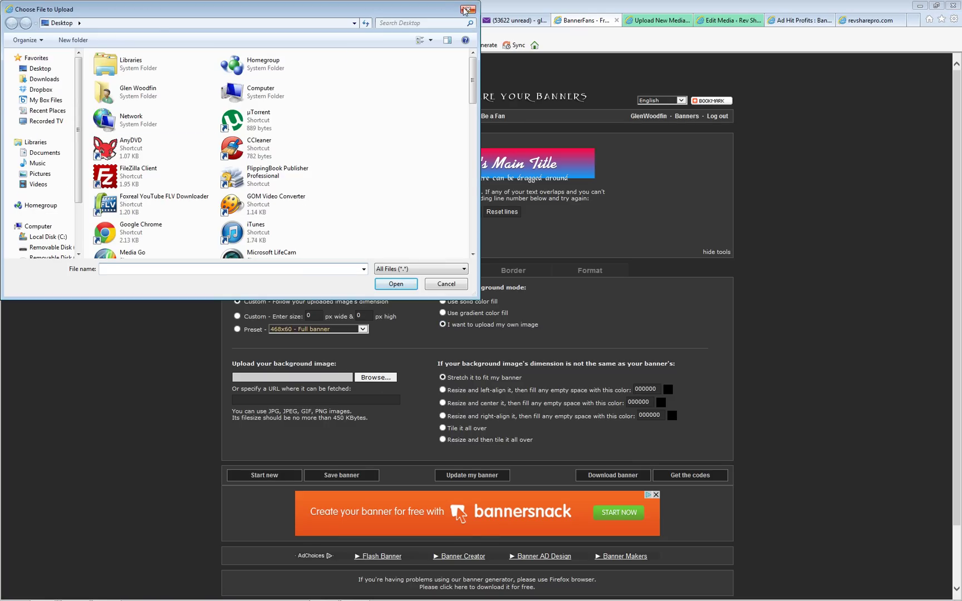
click(467, 9)
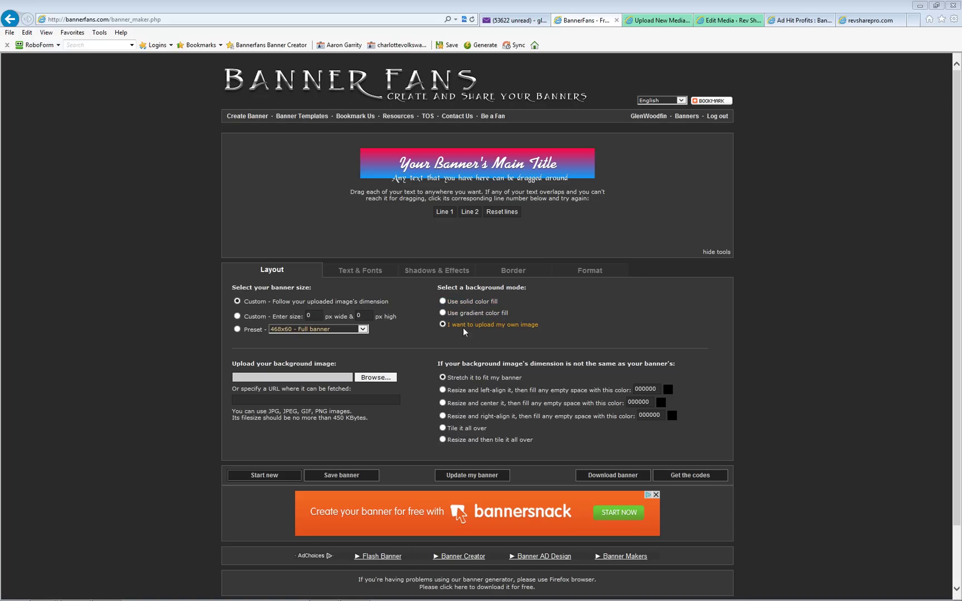
- Switch to a solid colour fill, trying pink ff0066 before settling on red ff0033
click(443, 302)
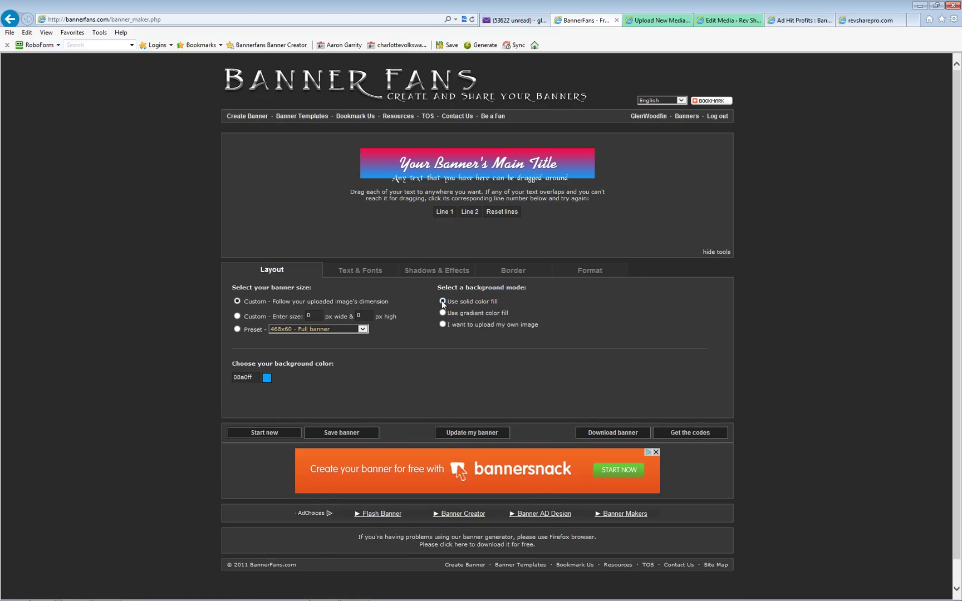
click(267, 377)
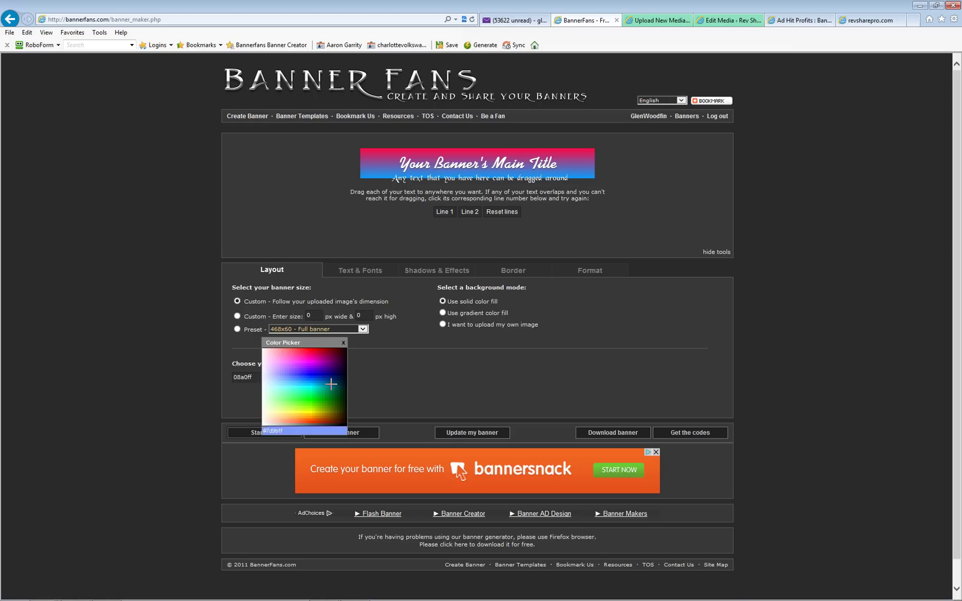
click(310, 353)
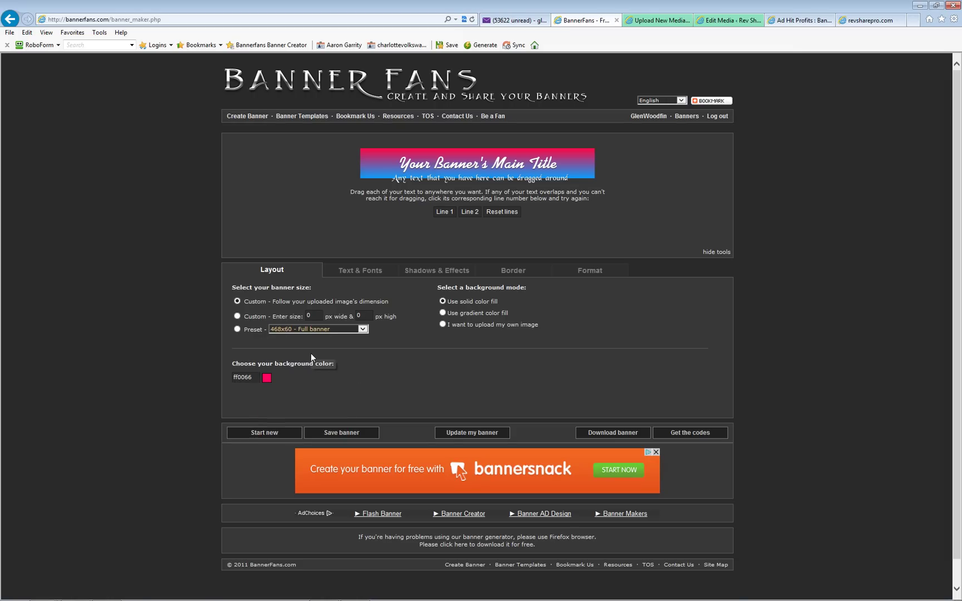
click(457, 430)
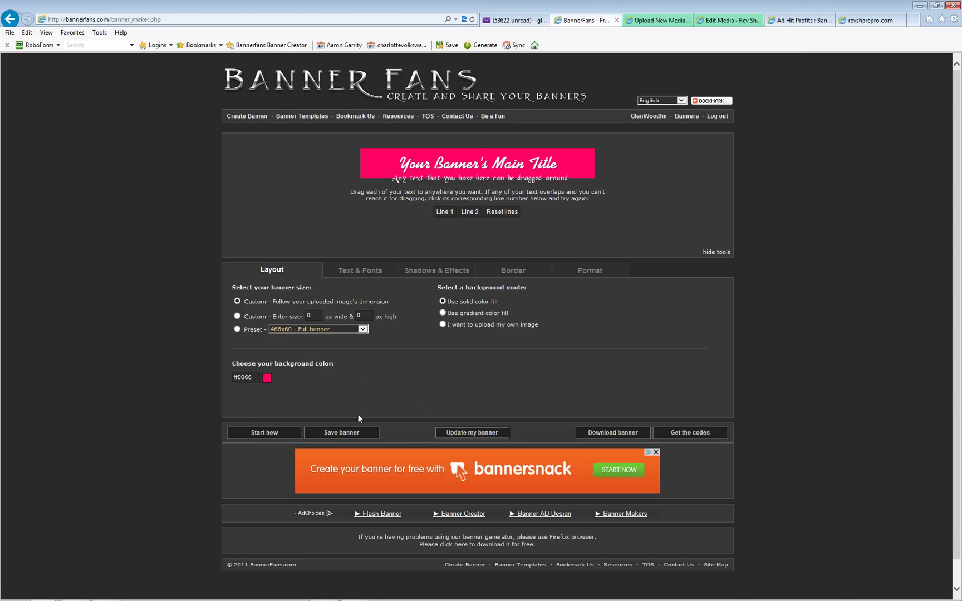
click(267, 378)
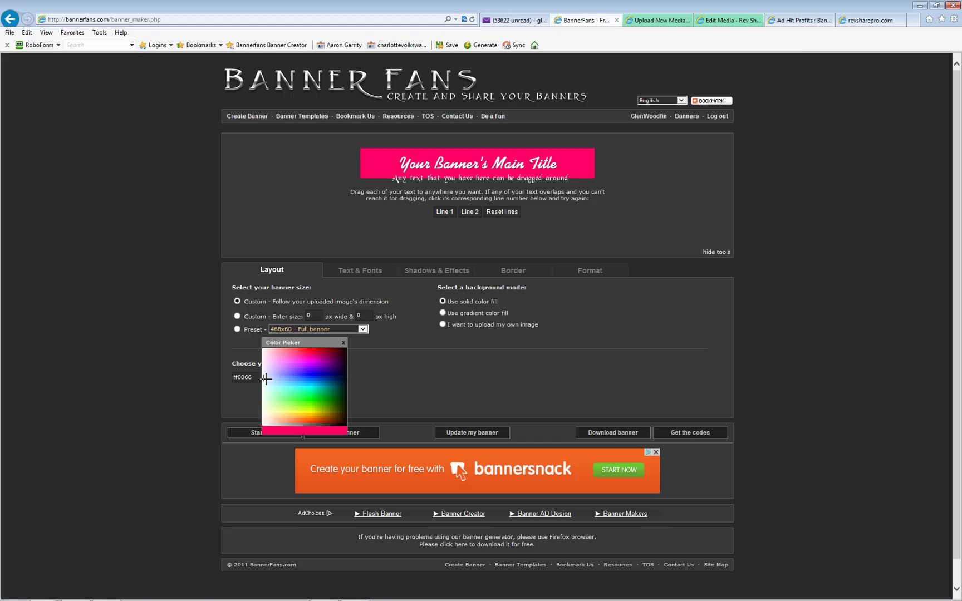
click(311, 351)
click(485, 435)
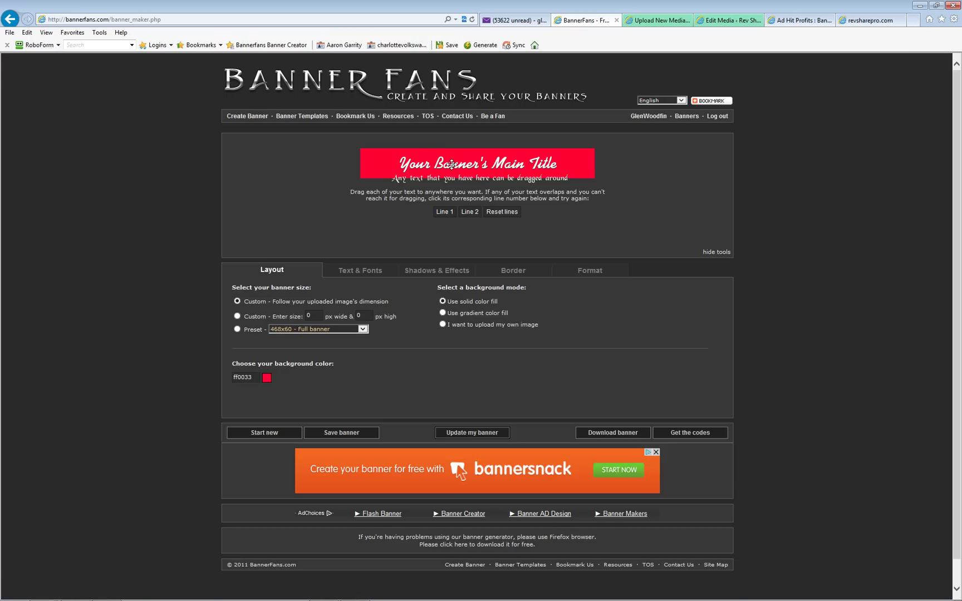
- Drag the main title slightly up and left within the red banner preview
mouse_move(452, 168)
mouse_down()
mouse_move(430, 163)
mouse_move(476, 159)
mouse_move(454, 160)
mouse_move(471, 159)
mouse_move(456, 158)
mouse_move(465, 172)
mouse_up()
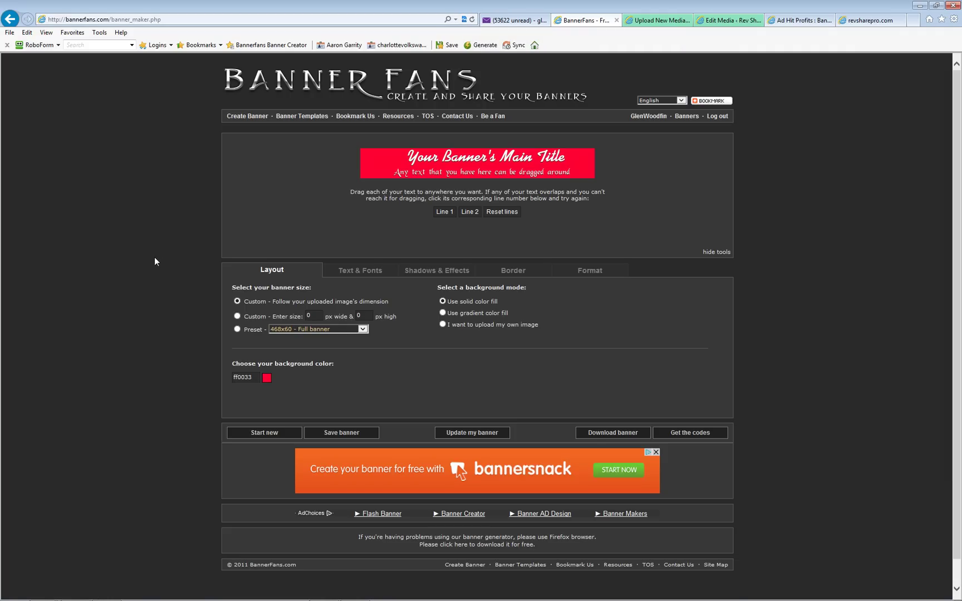
- Set the main title font to the Stock font Arial Black and shift the title left to fit
click(353, 271)
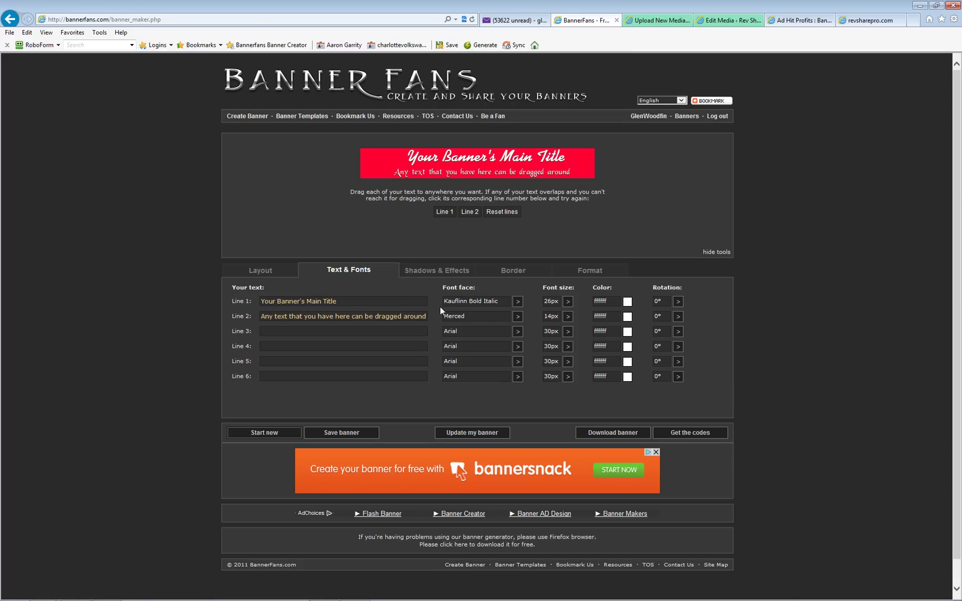
click(517, 304)
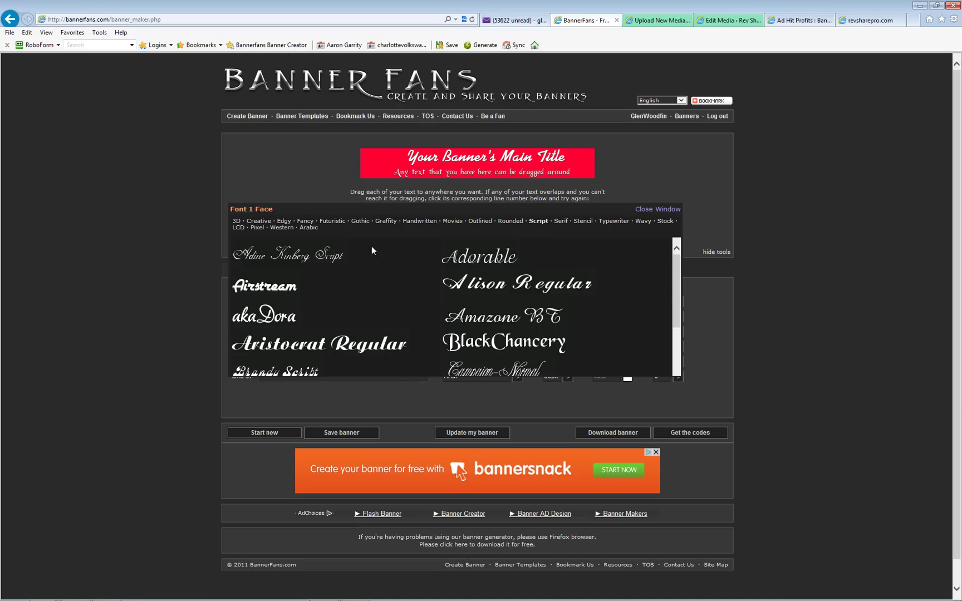
click(657, 210)
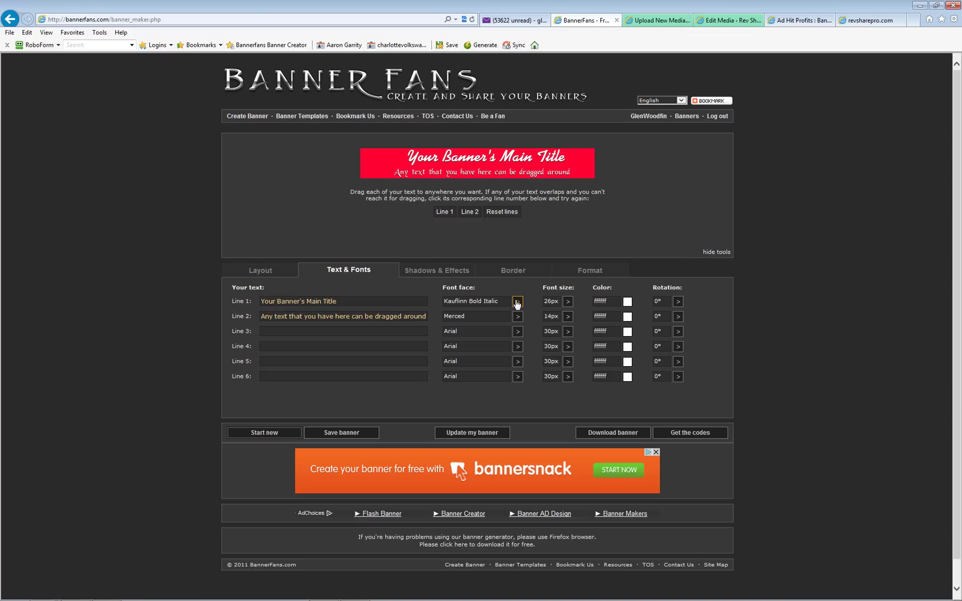
click(518, 303)
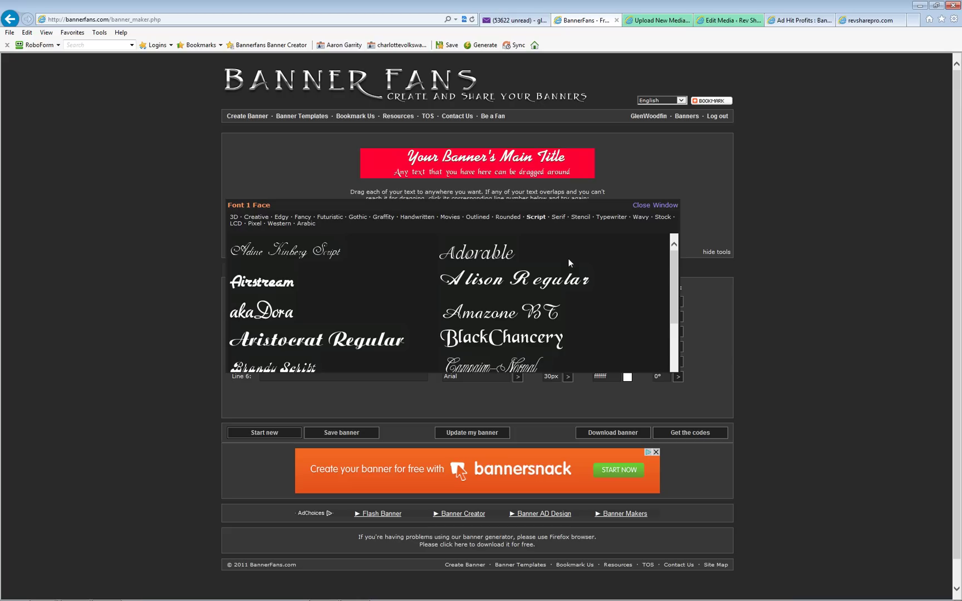
click(663, 220)
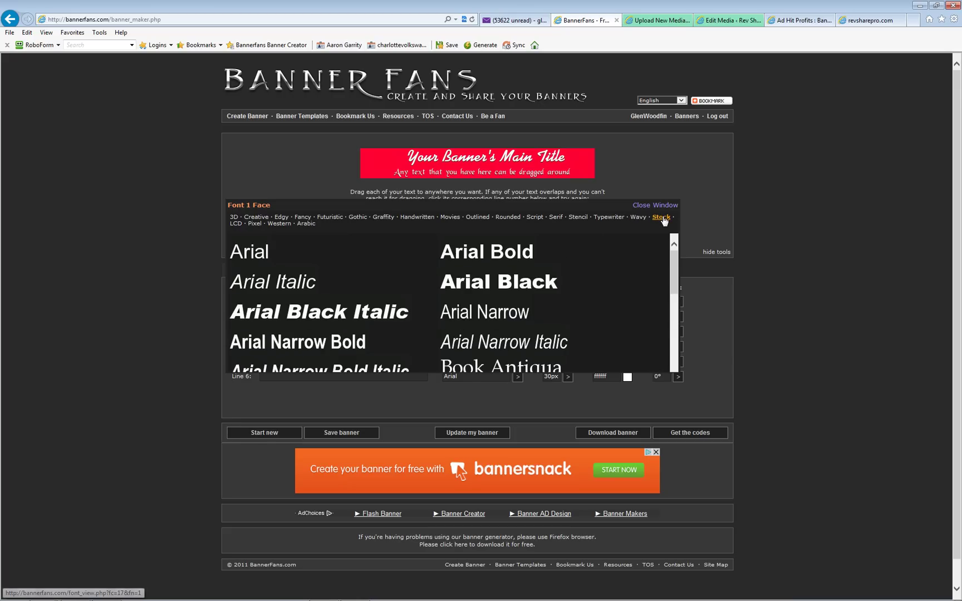
click(516, 288)
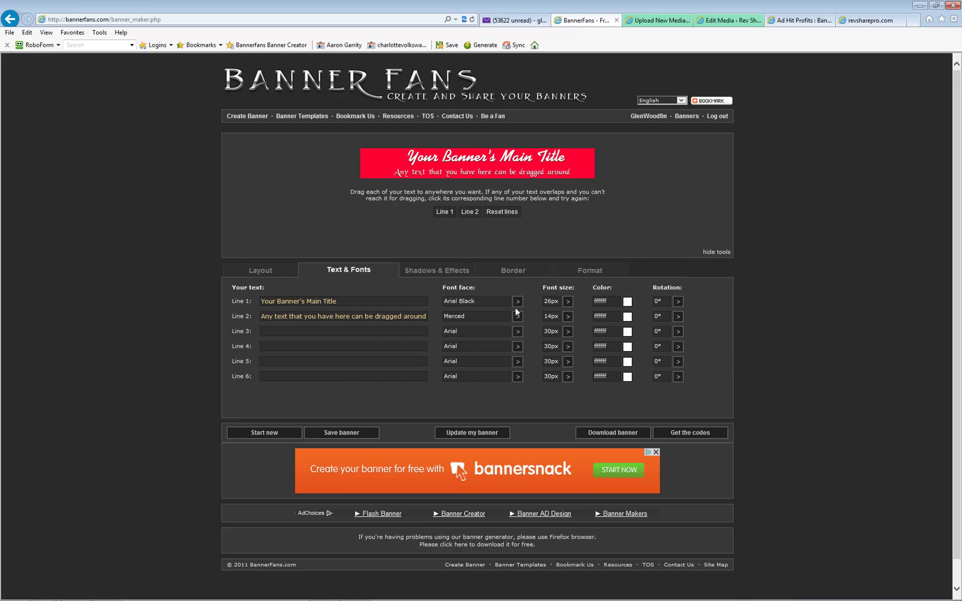
click(463, 432)
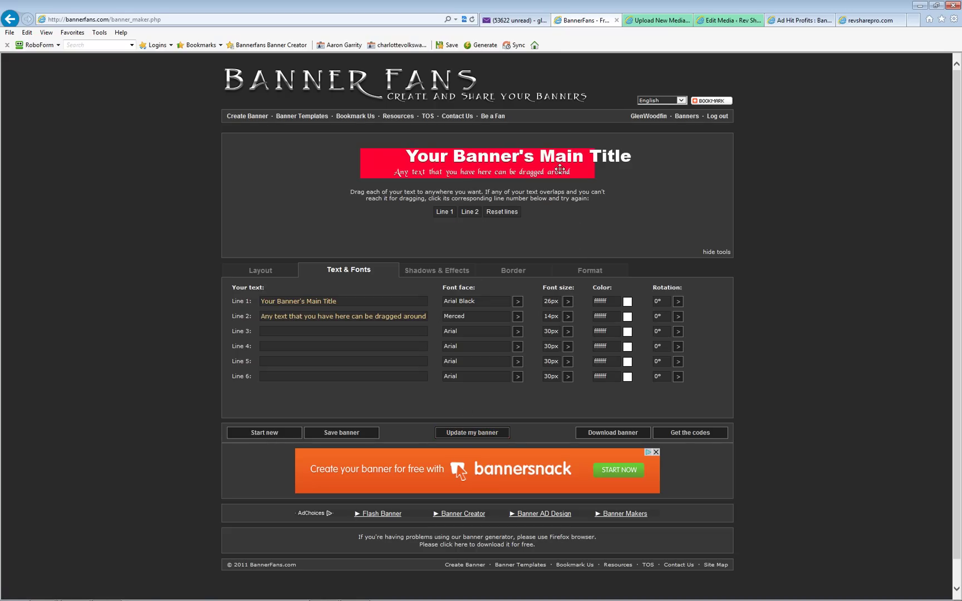
drag(557, 161, 516, 163)
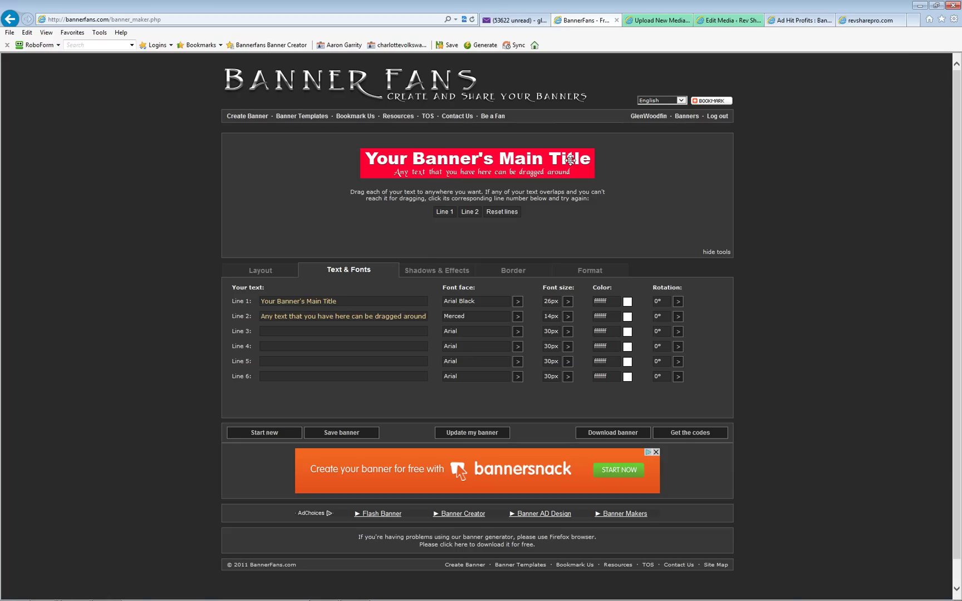
- Make the main title text yellow (ffff00)
click(626, 302)
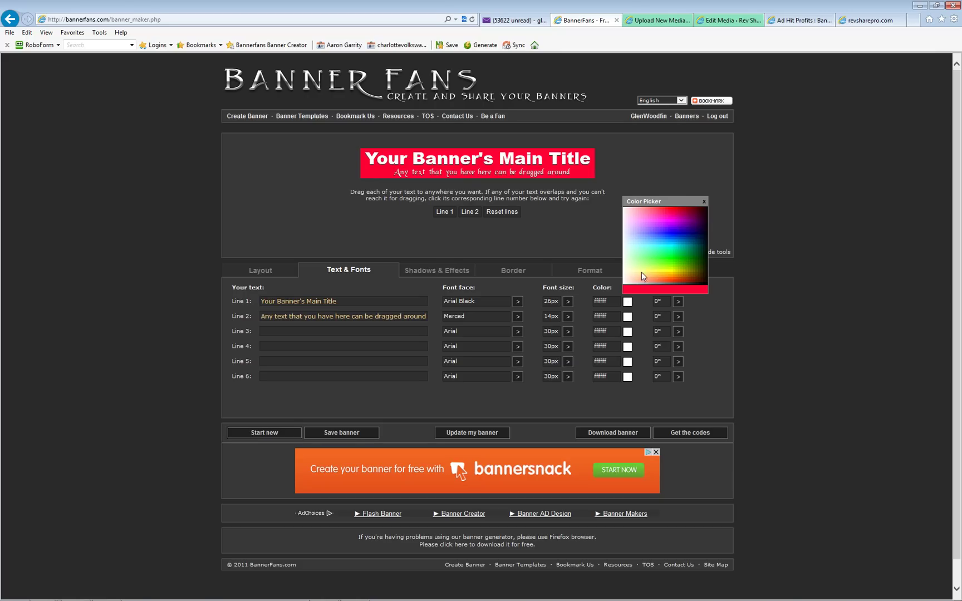
click(670, 272)
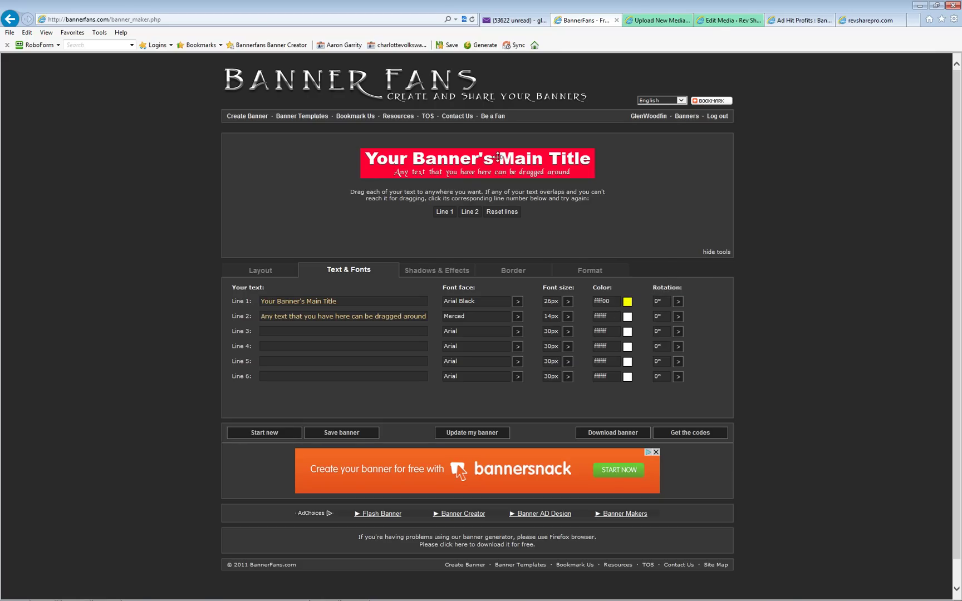
click(475, 437)
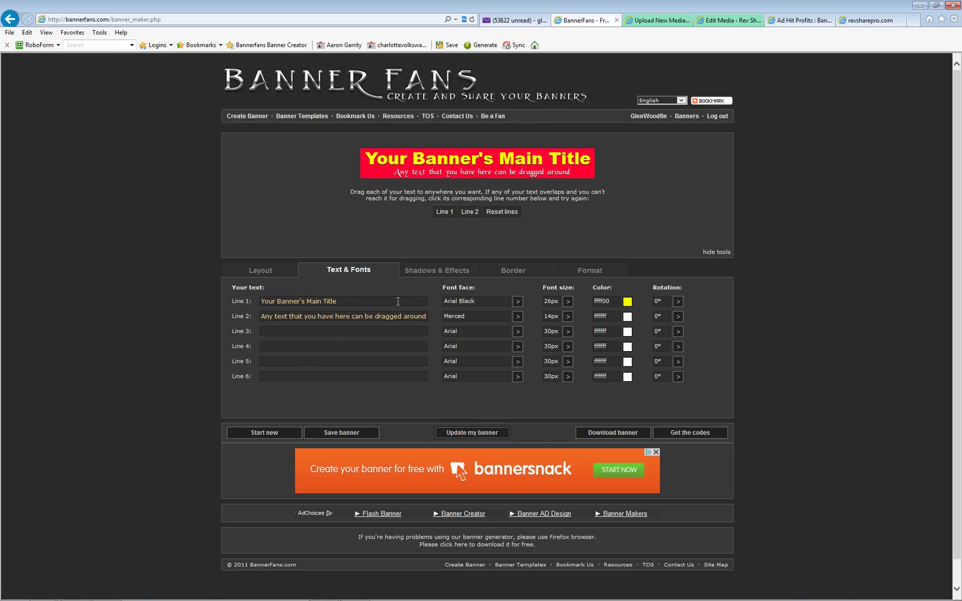
- Set the second line to Arial Bold and centre it beneath the title
click(517, 316)
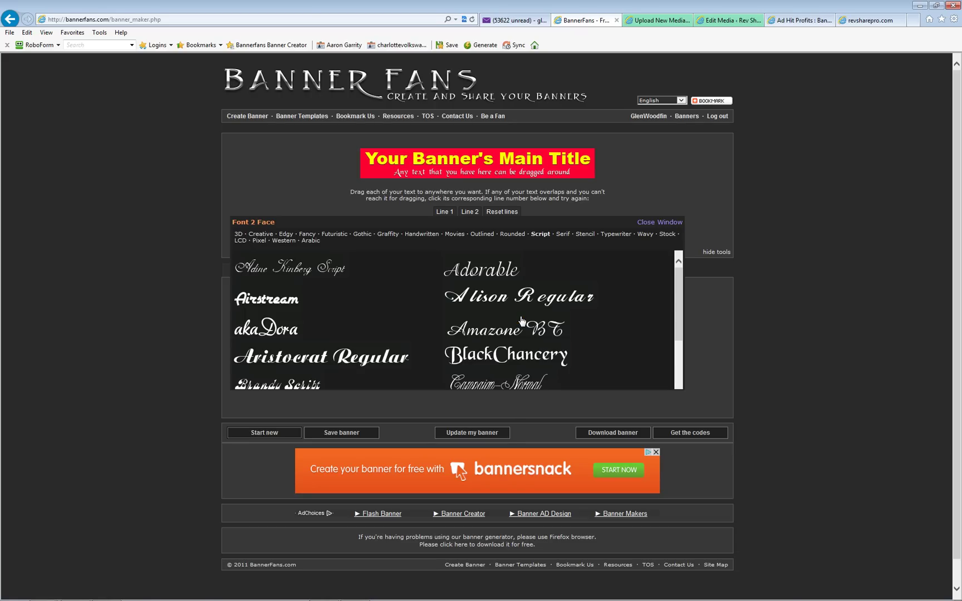
click(666, 233)
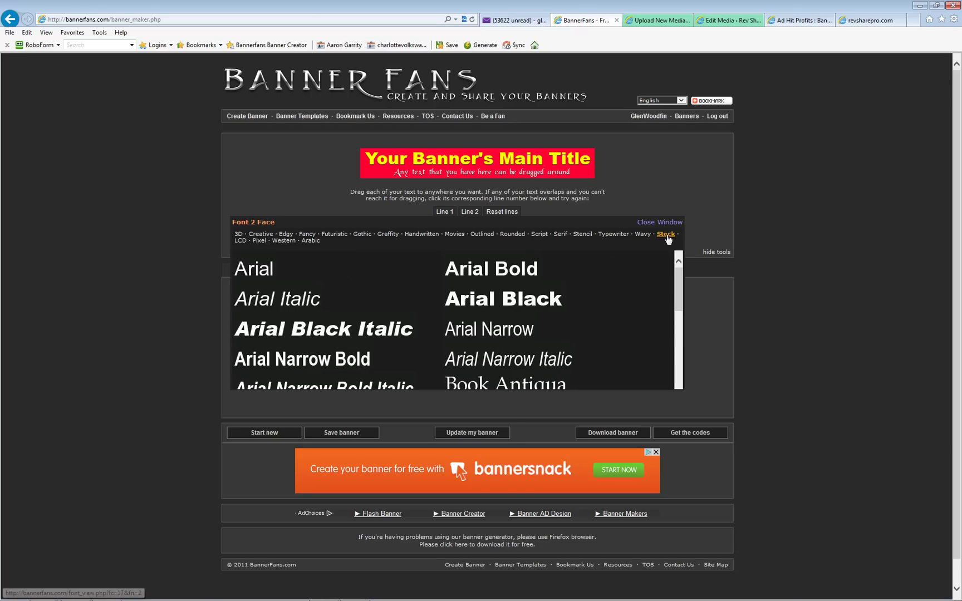
click(477, 272)
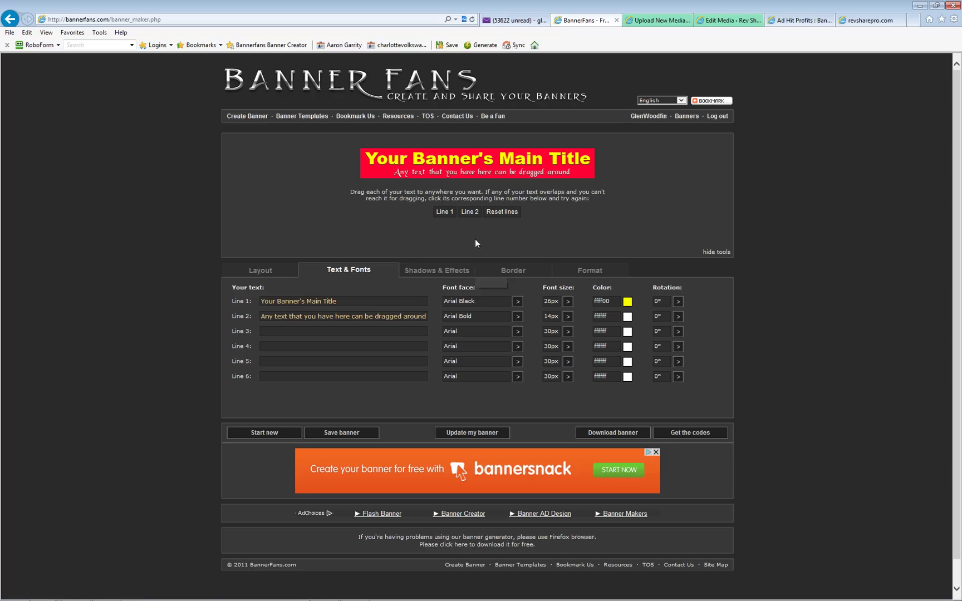
click(476, 437)
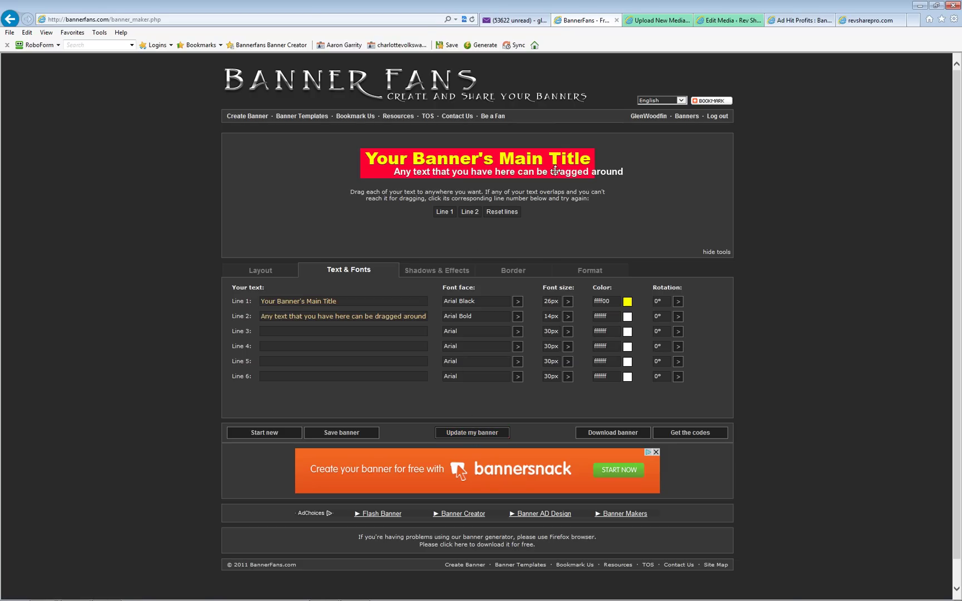
drag(553, 173, 523, 175)
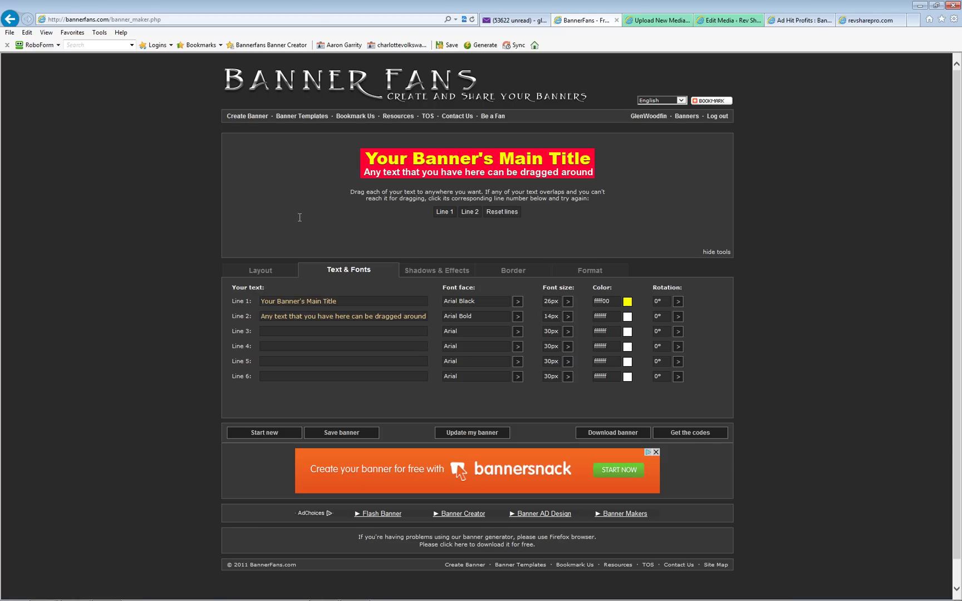
click(439, 272)
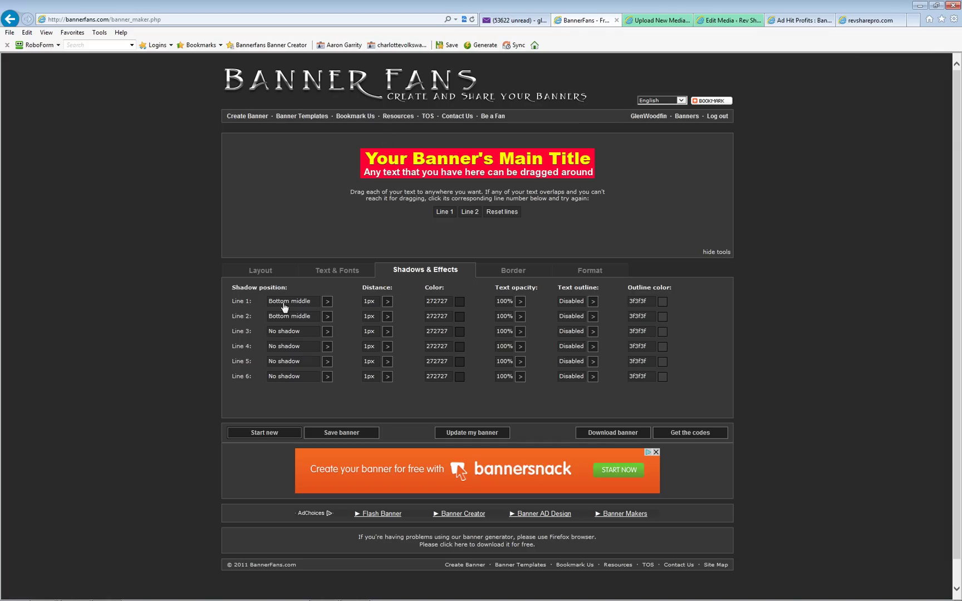
- Set the shadow position to Bottom left for both the title and the second line
click(328, 302)
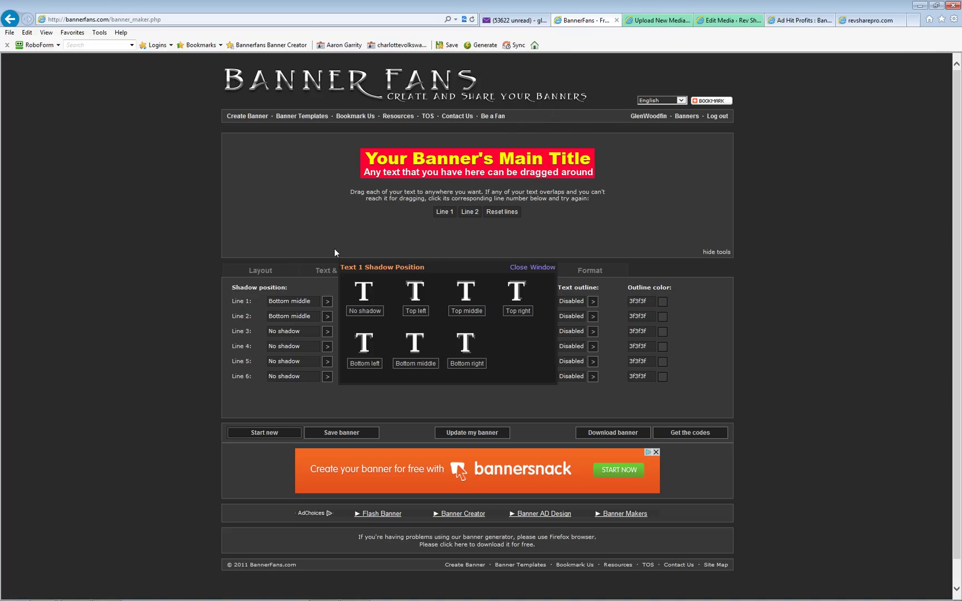
click(363, 347)
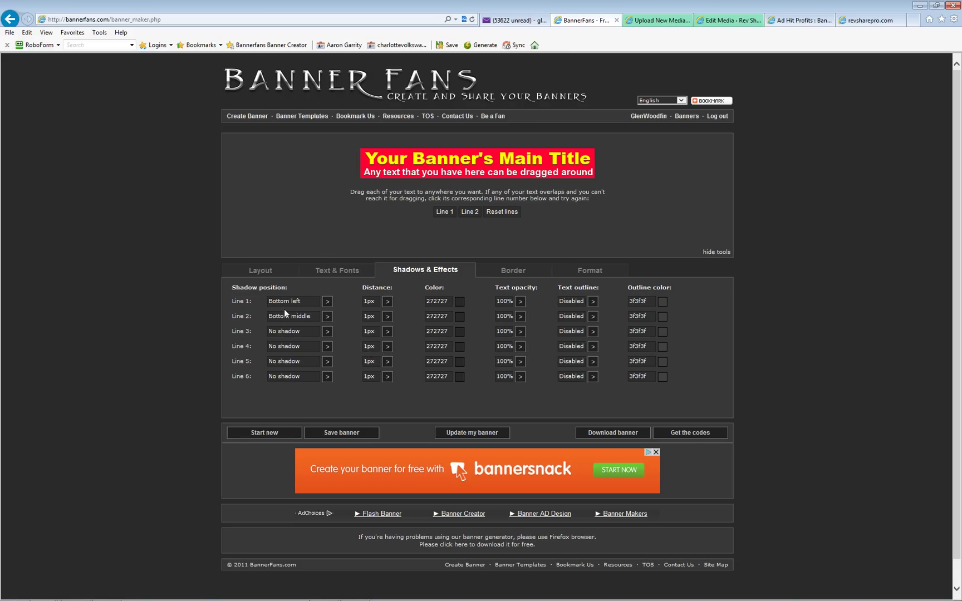
click(328, 317)
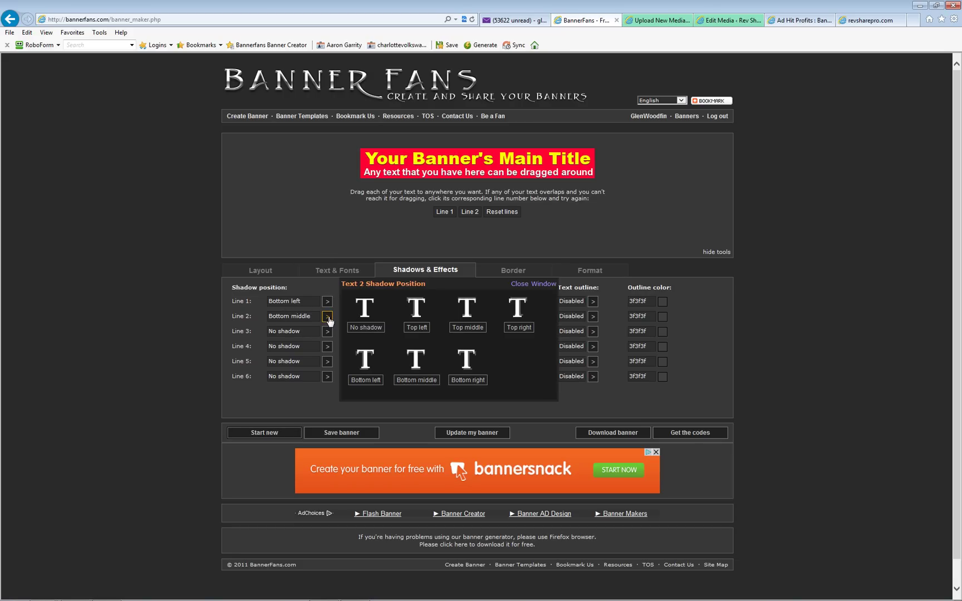
click(366, 360)
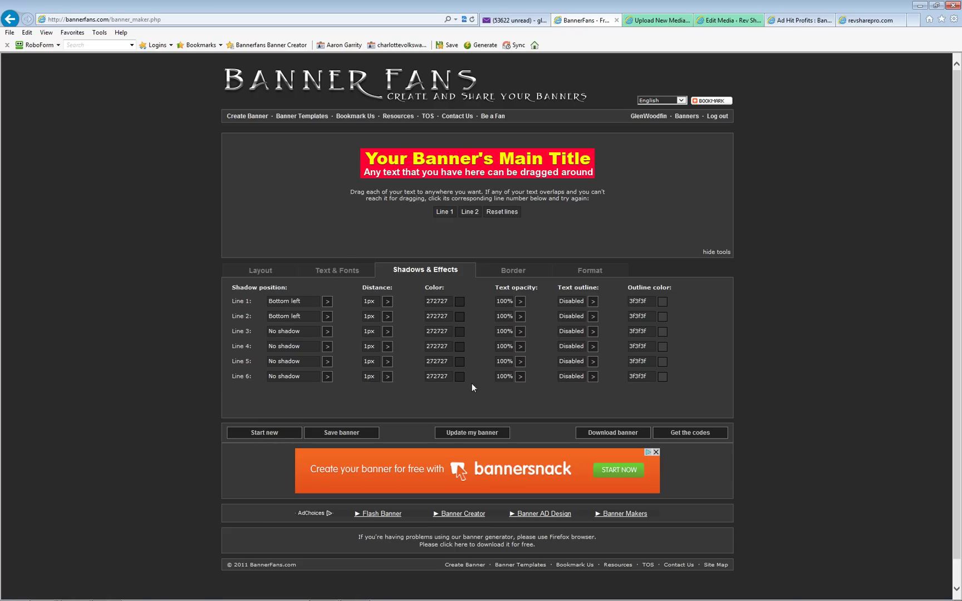
click(465, 430)
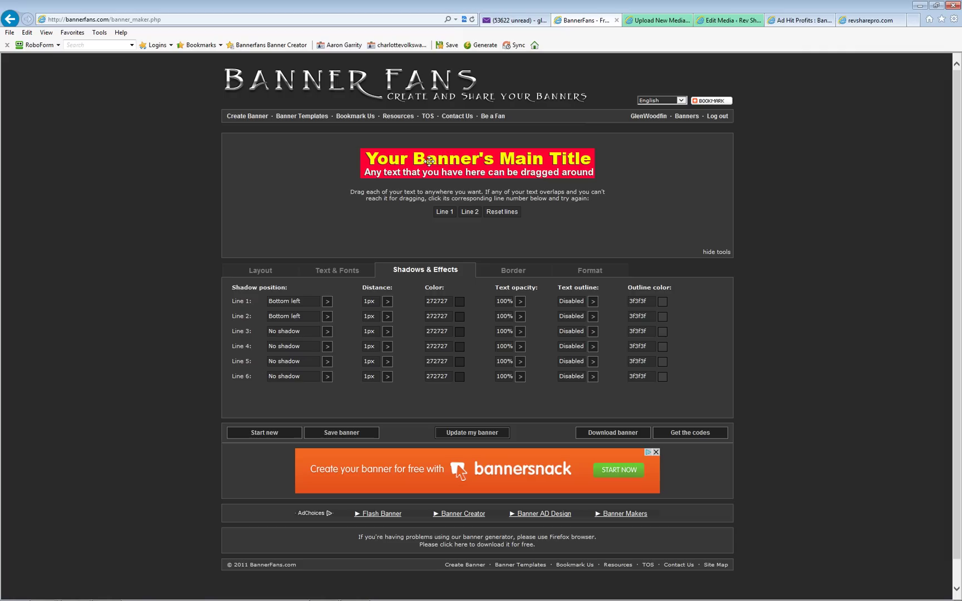
- Set the shadow distances to 3px for the title and 2px for the subtitle, and nudge the subtitle up and left
click(388, 302)
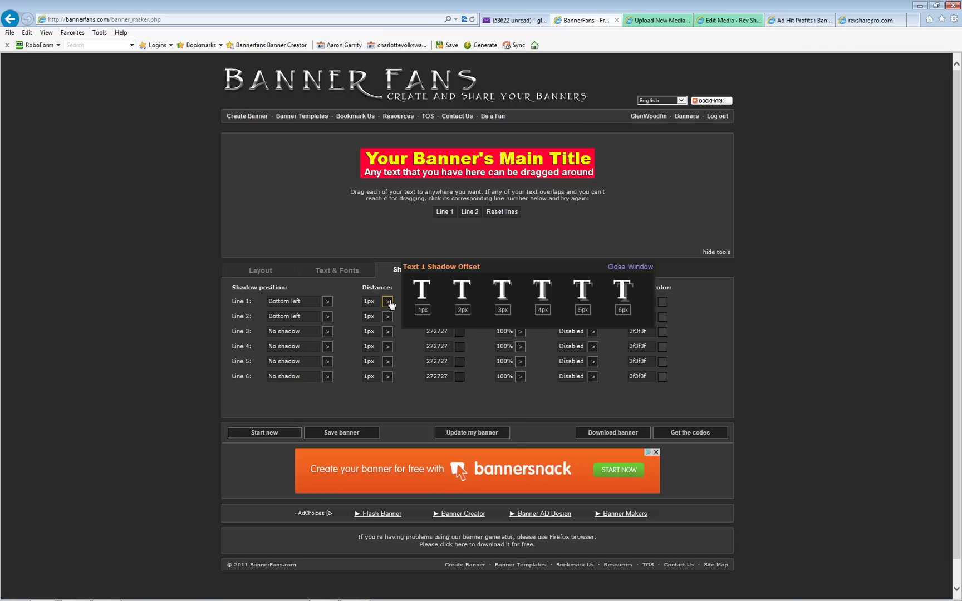
click(504, 314)
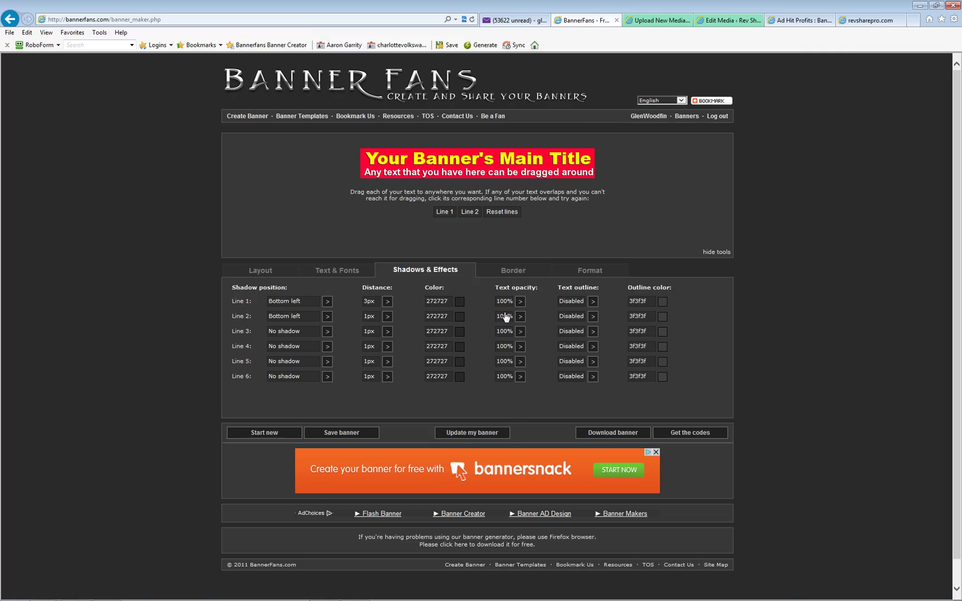
click(471, 433)
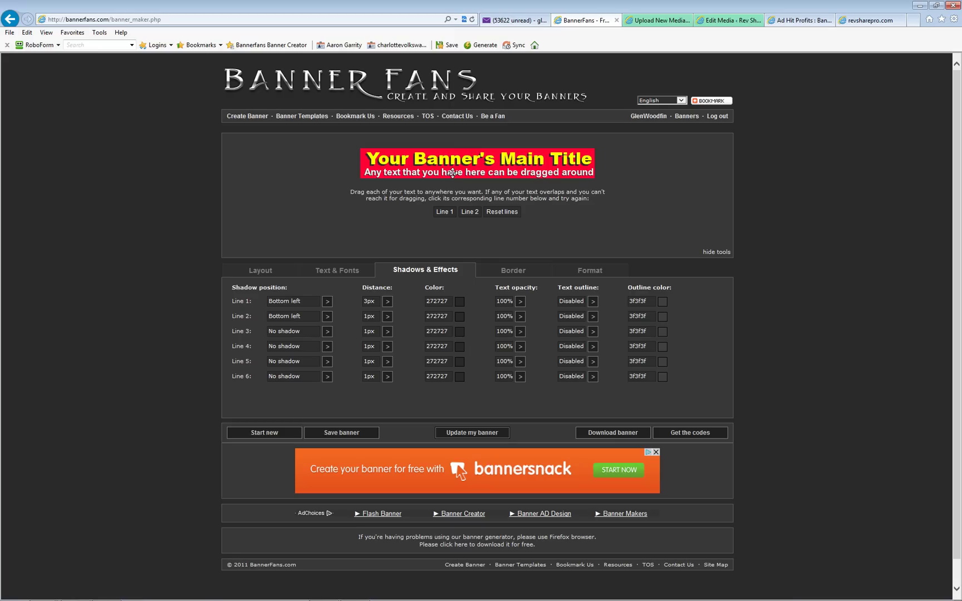
click(387, 318)
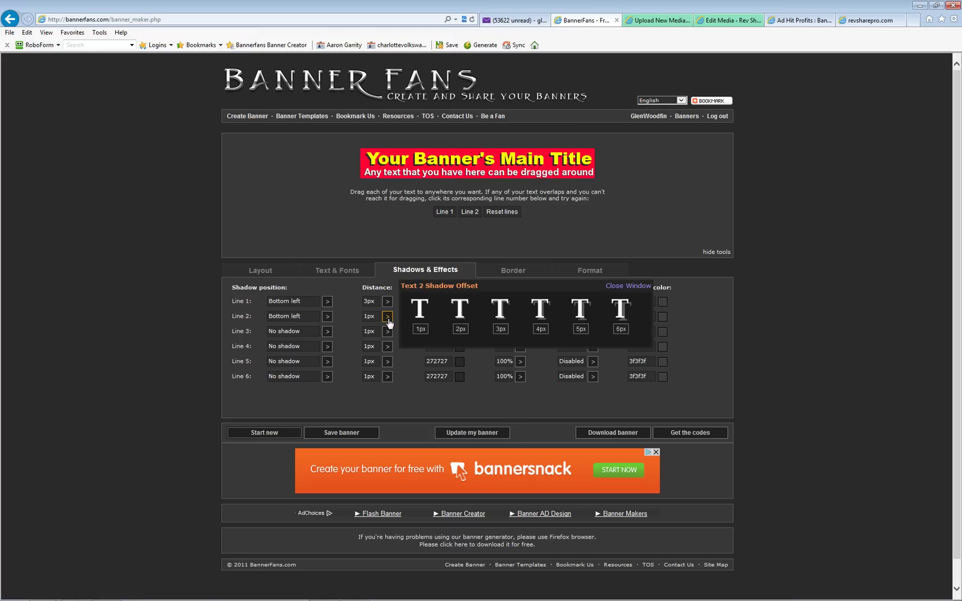
click(460, 329)
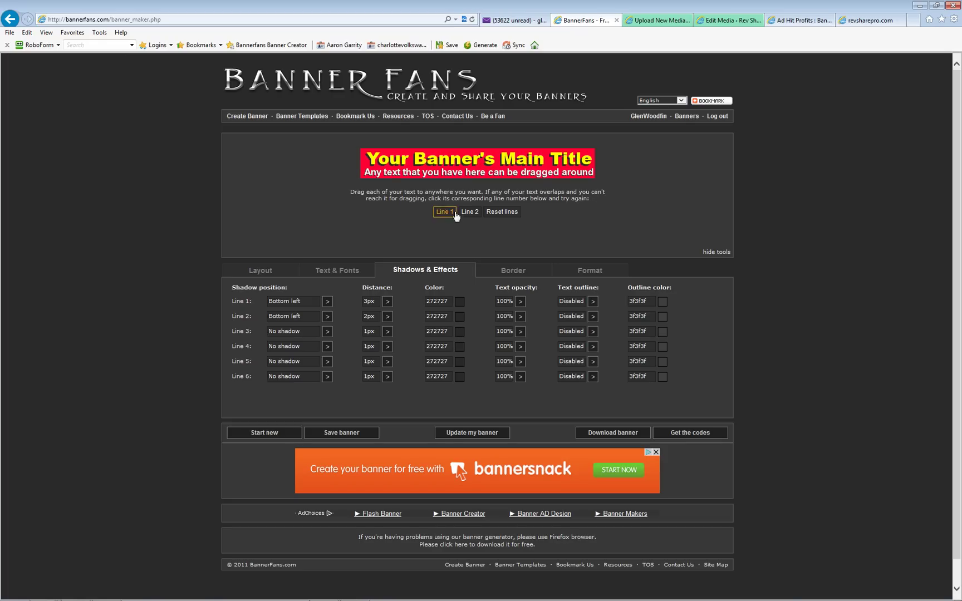
click(473, 433)
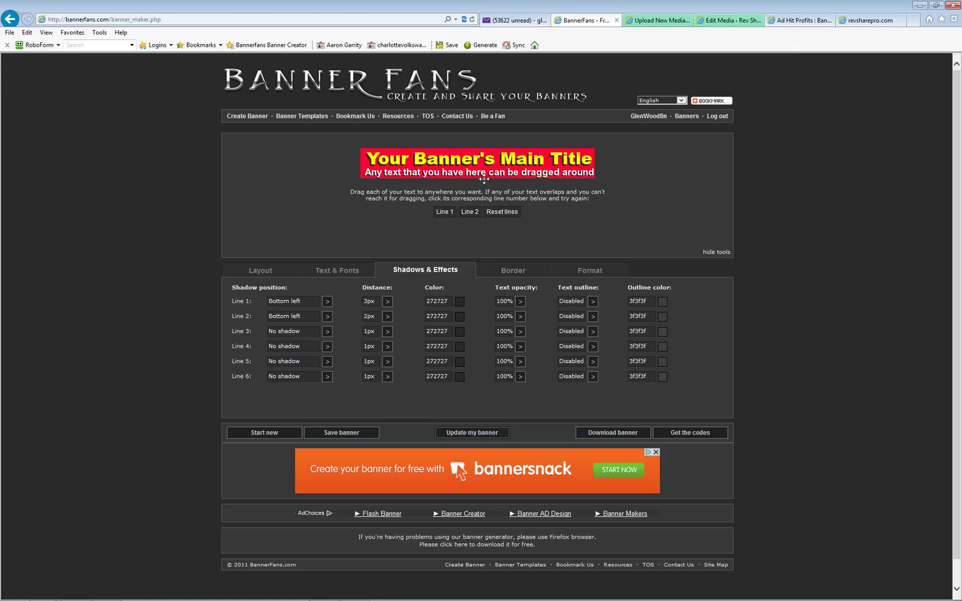
drag(482, 175, 480, 173)
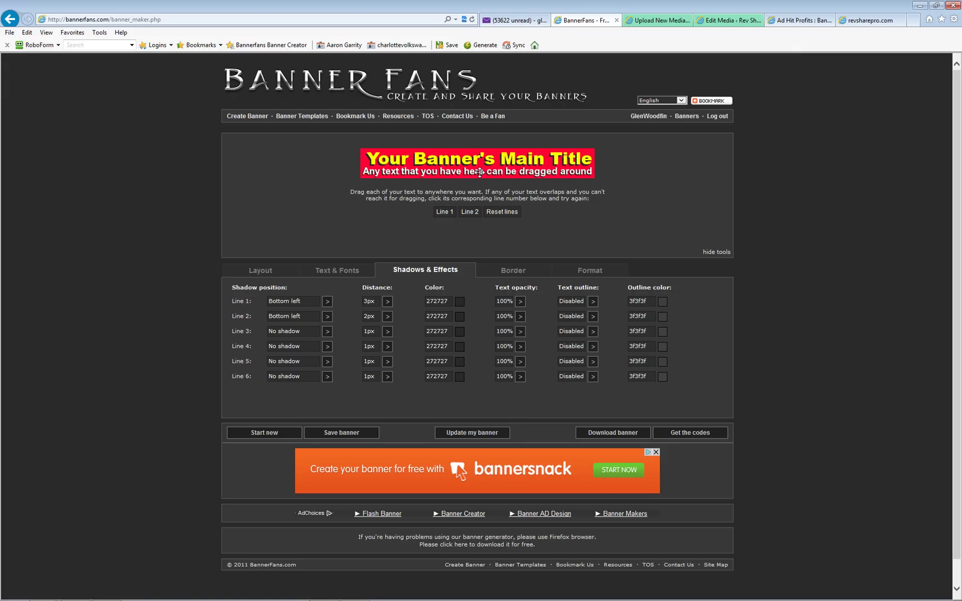
click(514, 270)
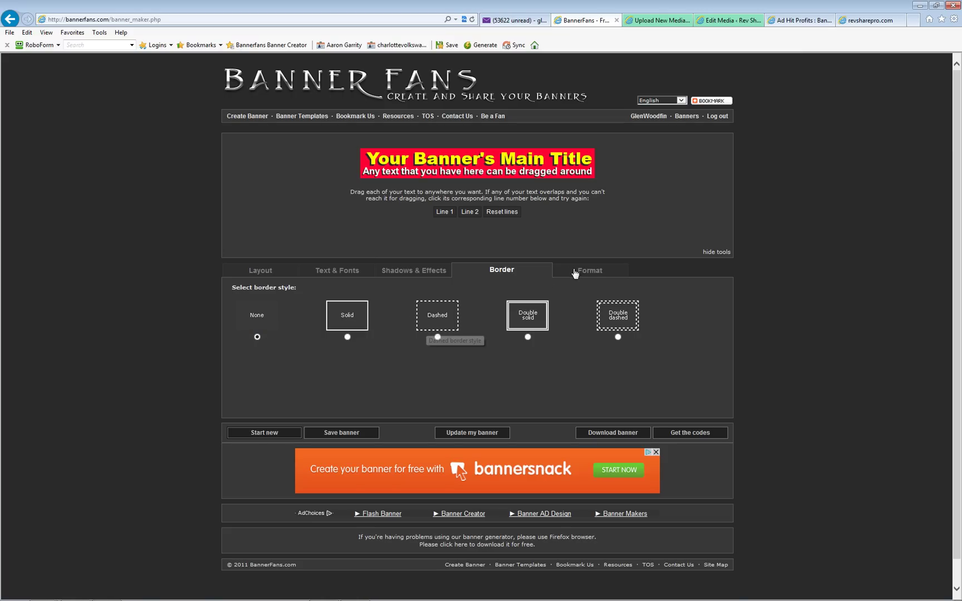
- Show the banner's PNG/JPG/GIF format choices, with JPG selected
click(595, 273)
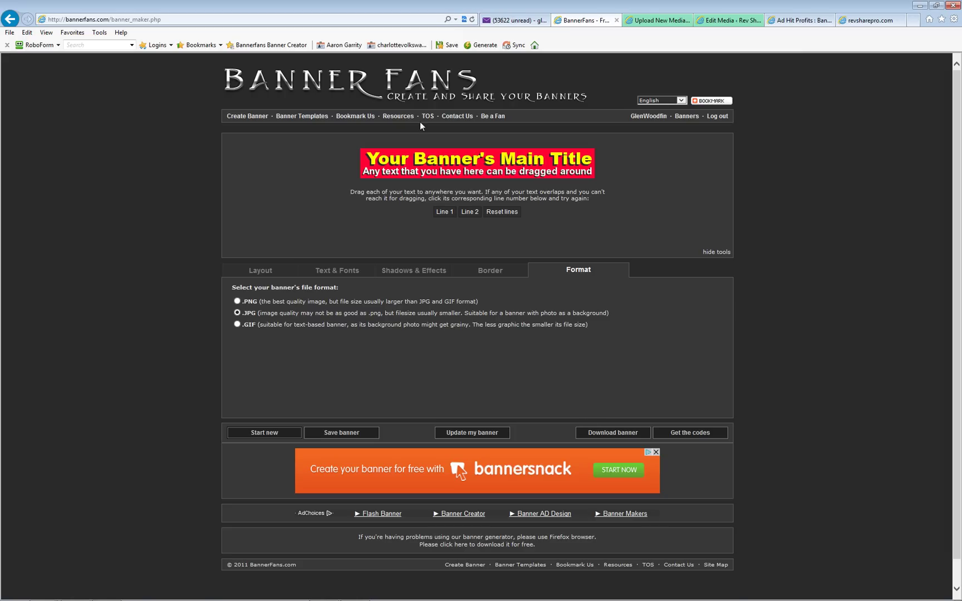
- Download the banner and save it as 'bannerfans_8632485i Test.jpg' in the Ad Hits Profit pictures folder
click(607, 435)
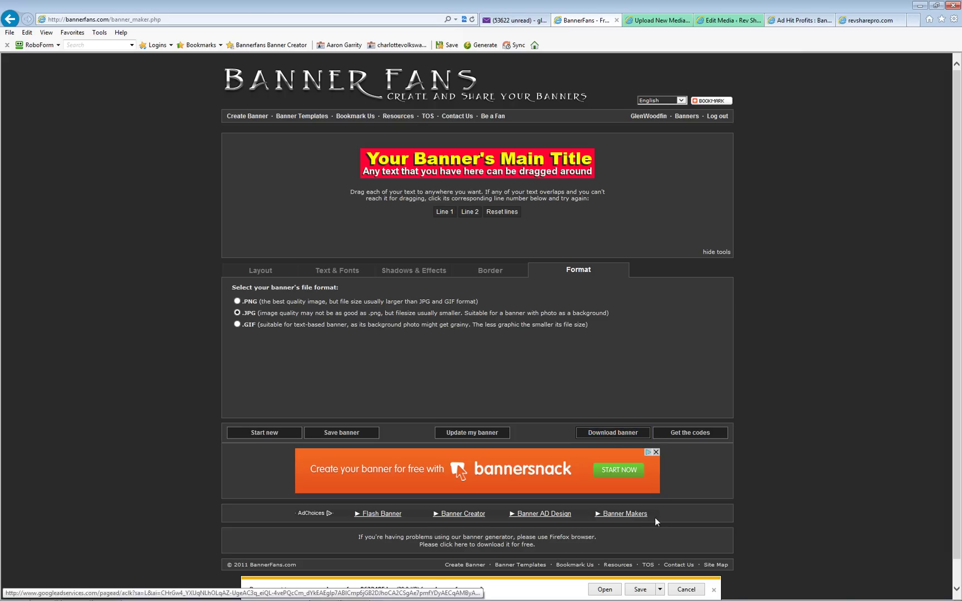
click(660, 589)
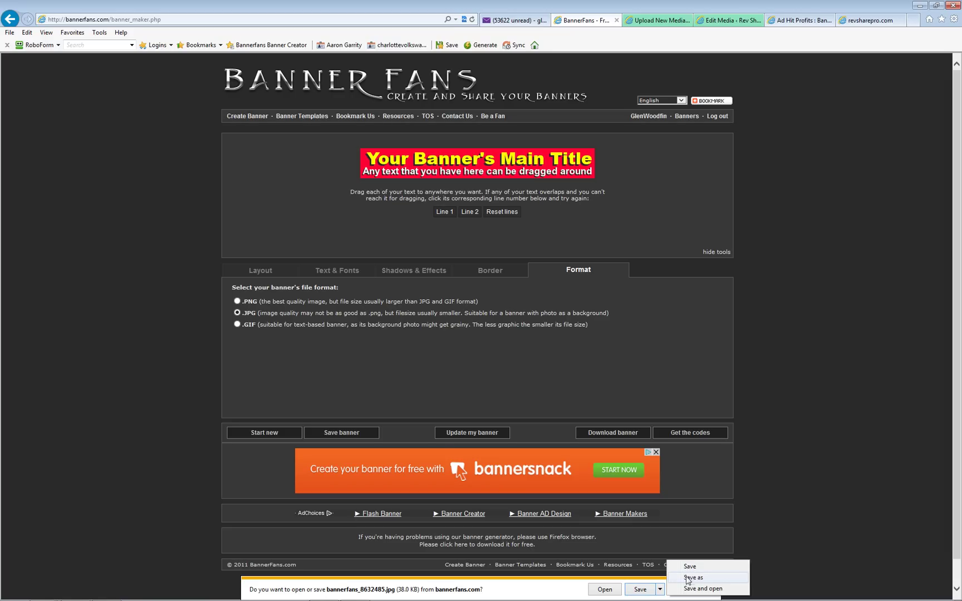
click(677, 571)
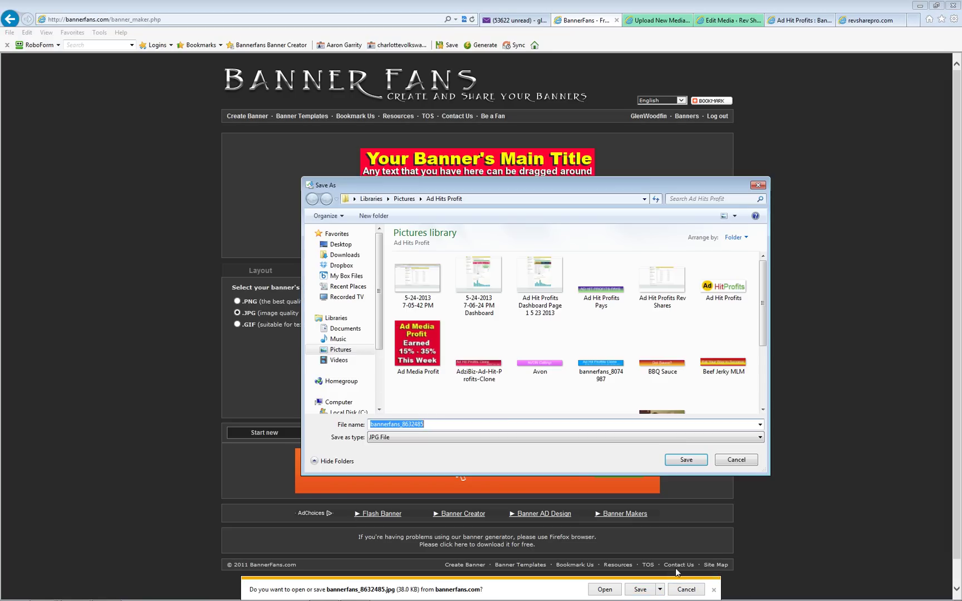
click(445, 426)
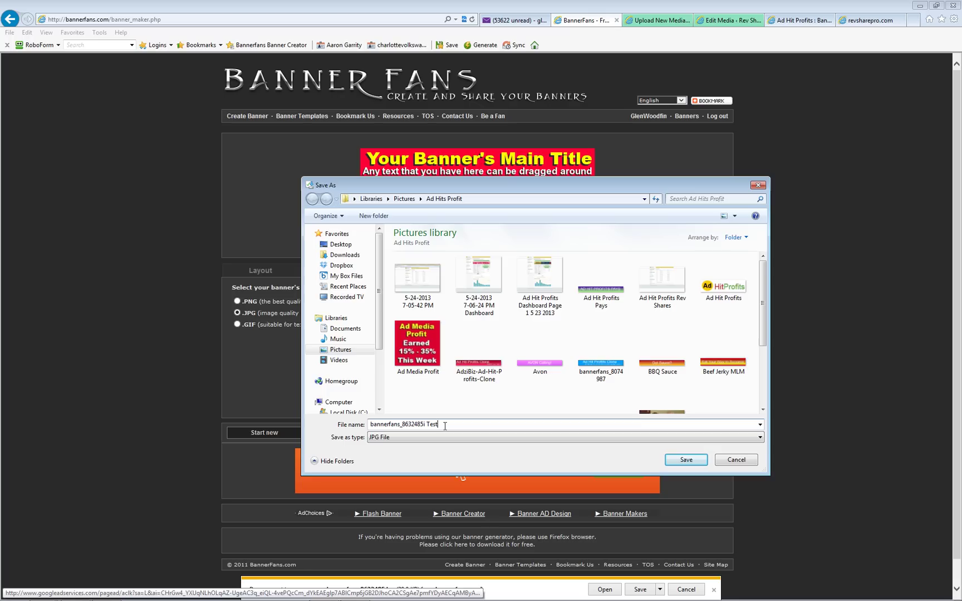
click(689, 462)
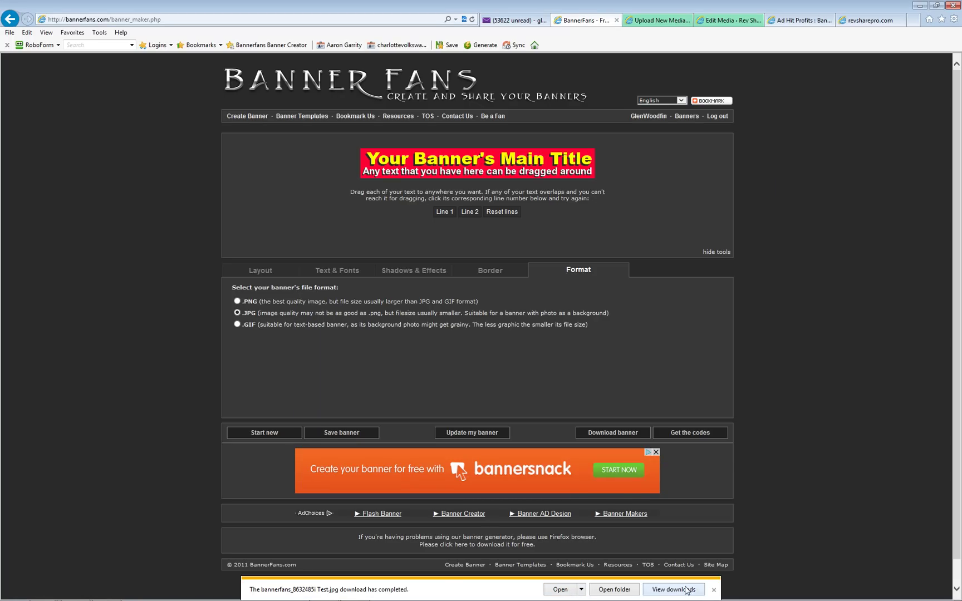
click(713, 590)
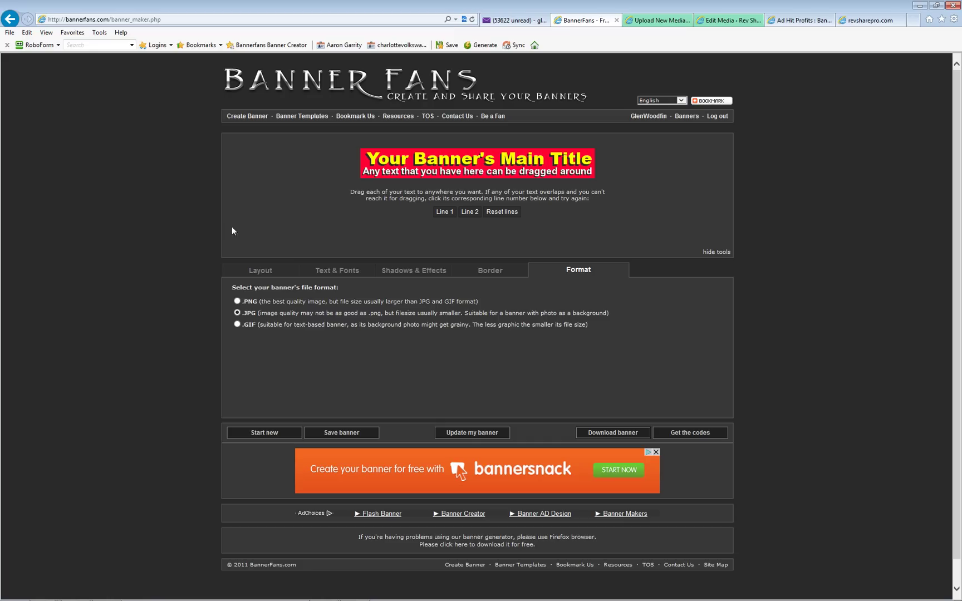
- Save the banner to the profile named 'Your Banner', entering the verification code
click(342, 433)
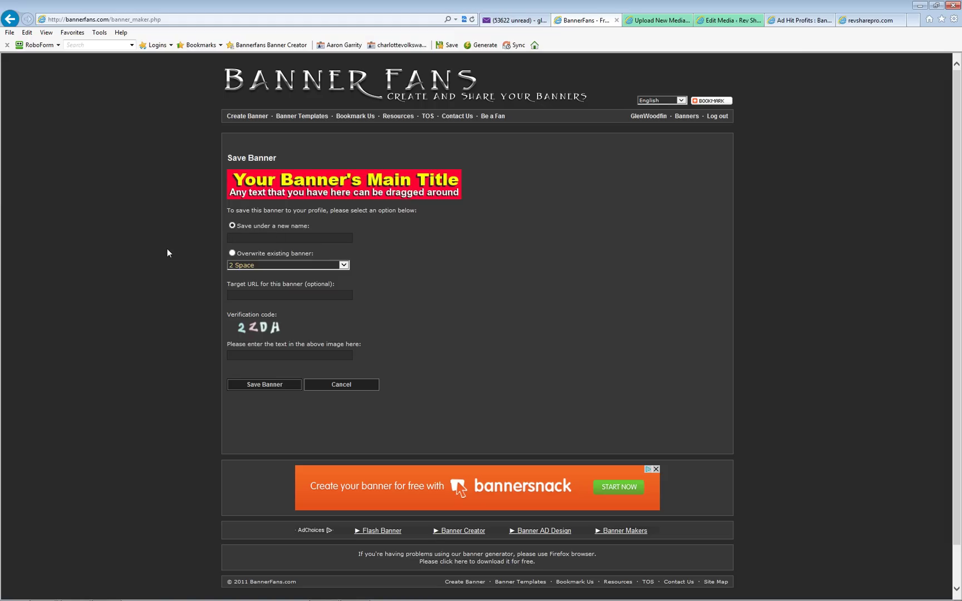
text(Your Banner)
click(252, 361)
click(259, 357)
click(265, 385)
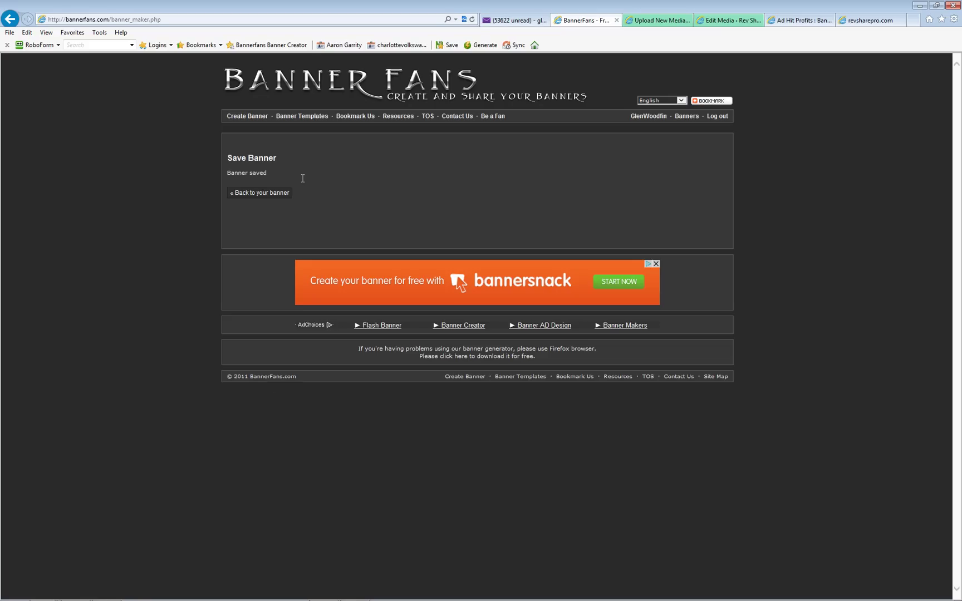
- Open 'Your Banner' from the saved Banners list and generate its banner codes
click(687, 117)
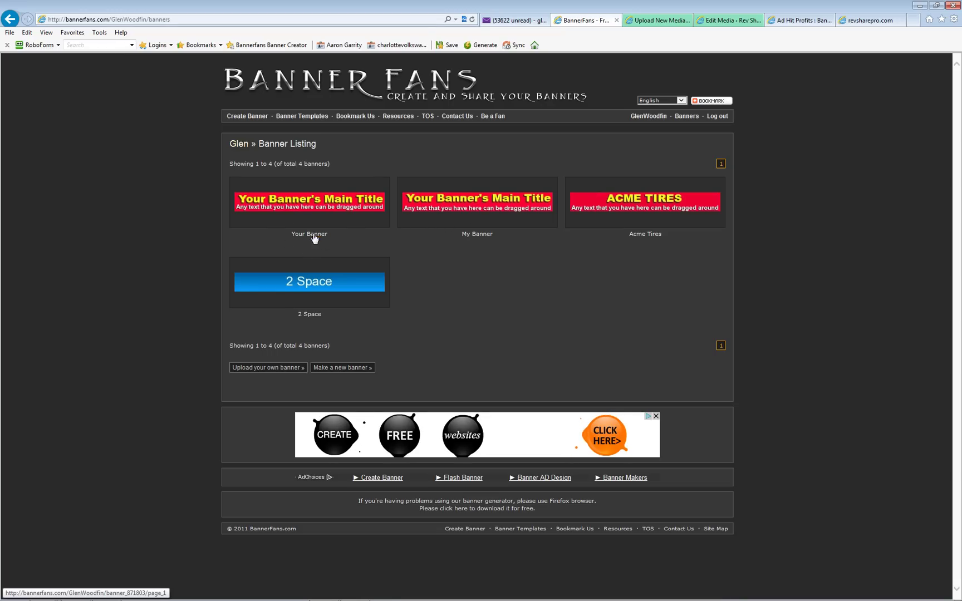
click(309, 200)
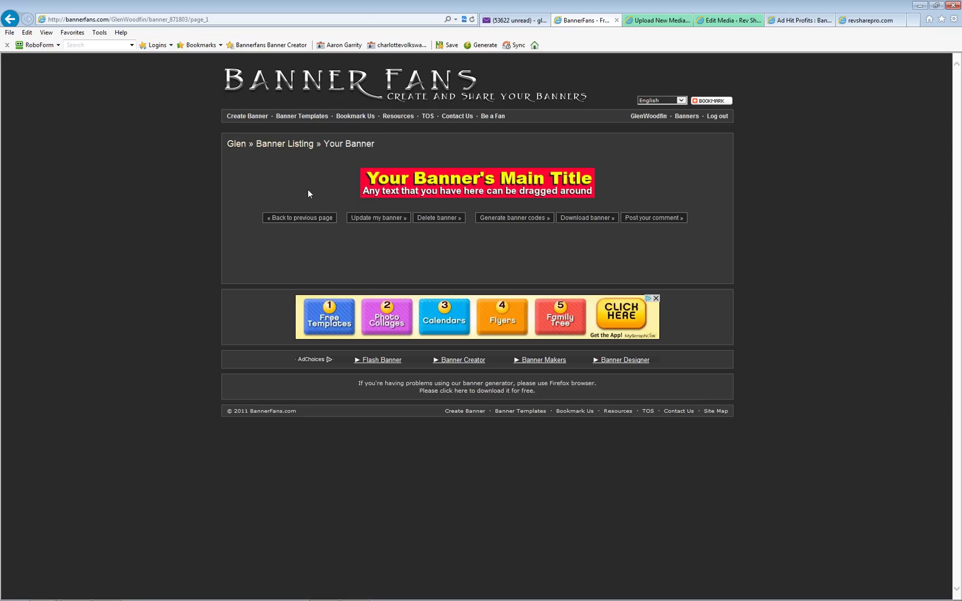
click(518, 221)
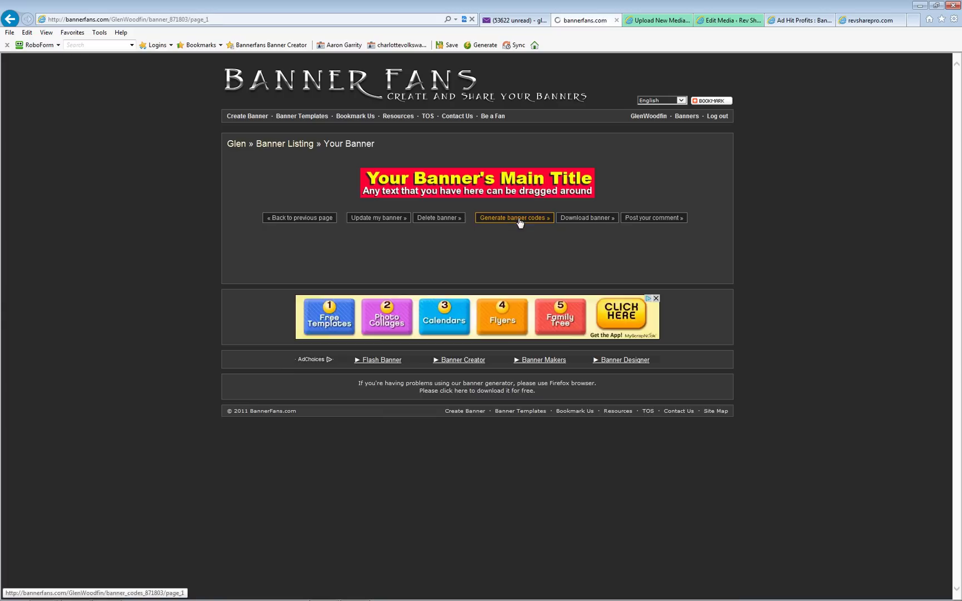
- Copy the banner's imageshack direct image link, allowing the page clipboard access
scroll(623, 251, down, 4)
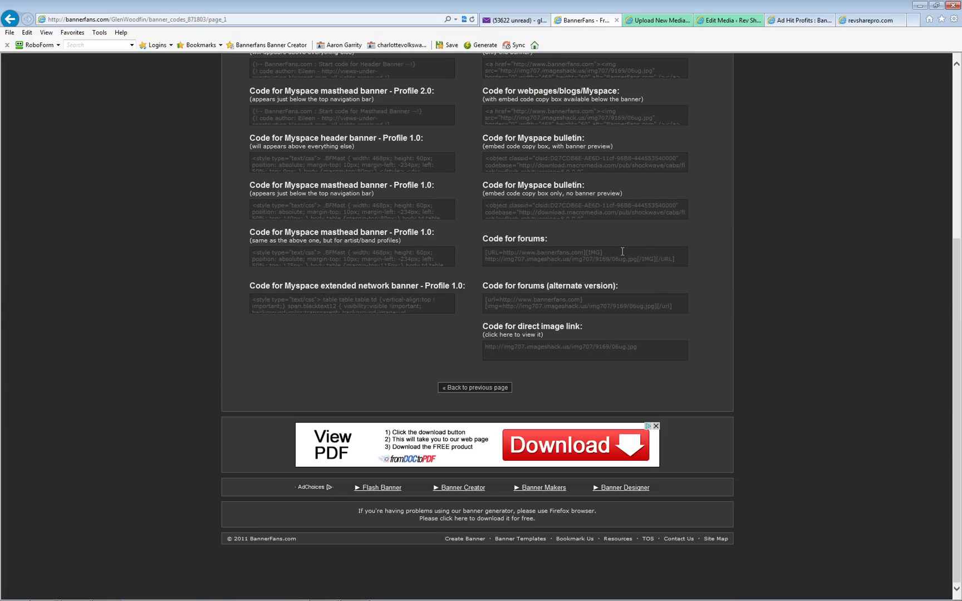
click(644, 349)
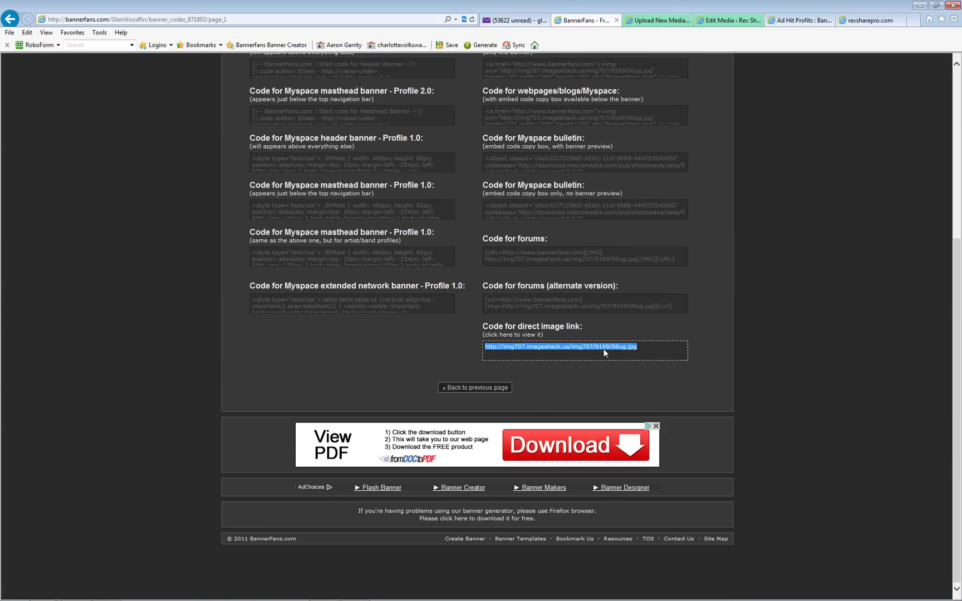
click(582, 351)
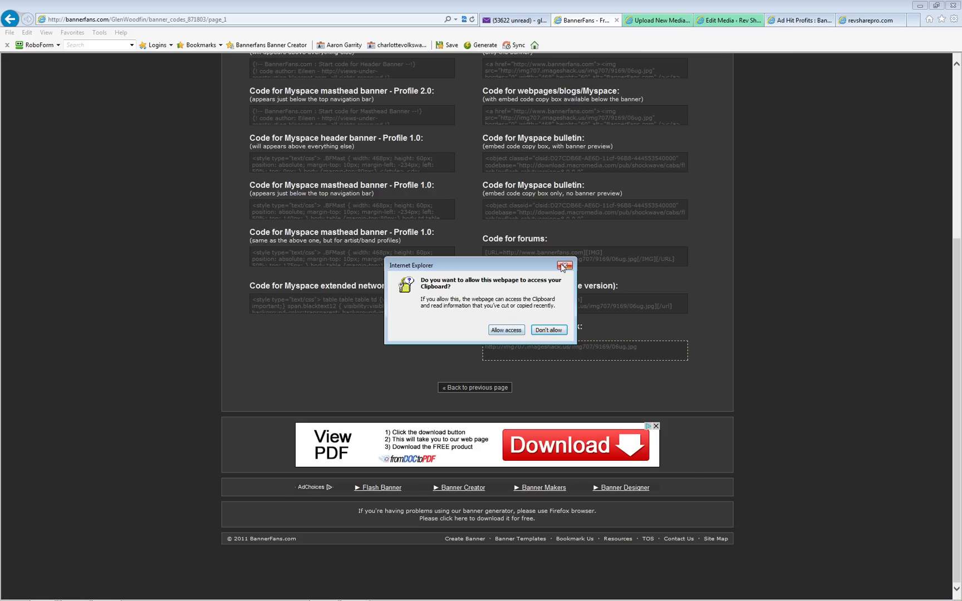
click(505, 330)
right_click(560, 348)
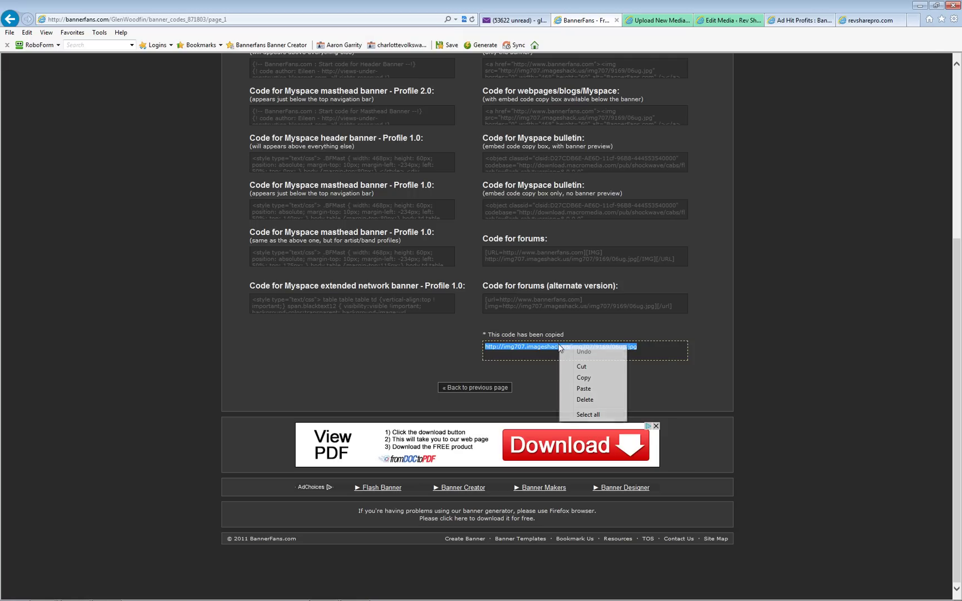
click(583, 378)
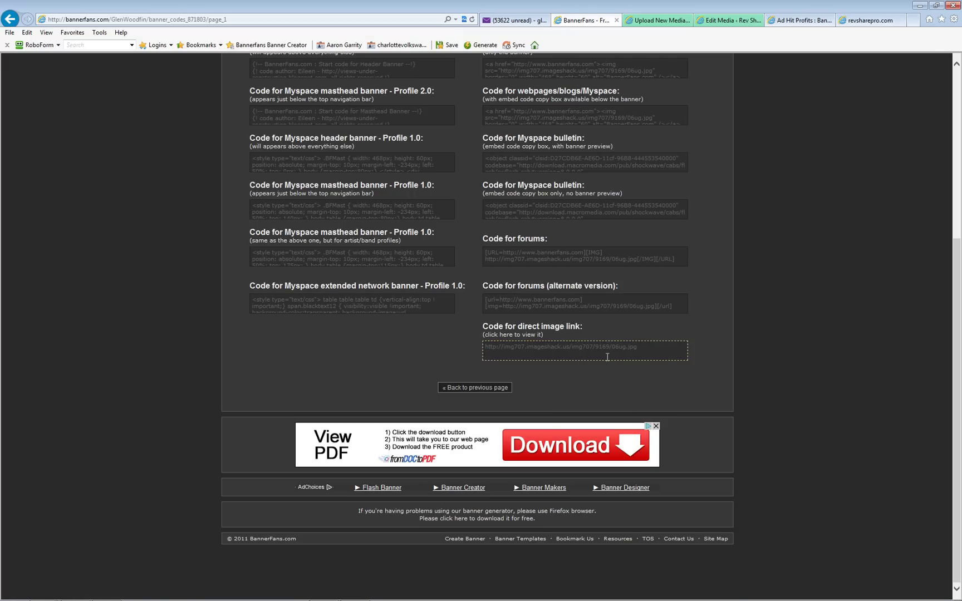
- Load the copied imageshack direct image link in the revsharepro.com tab
click(872, 20)
click(247, 20)
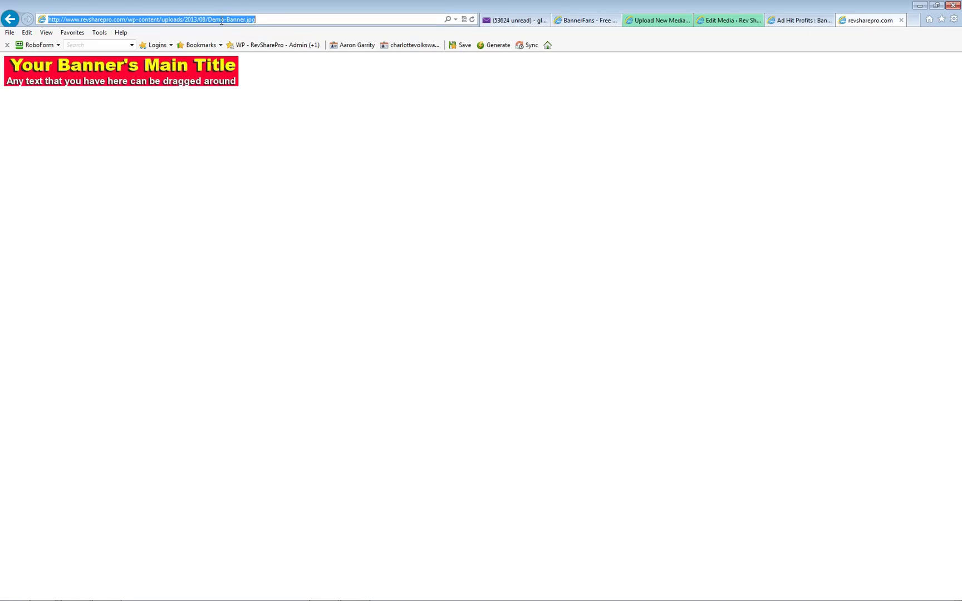
right_click(221, 20)
click(245, 65)
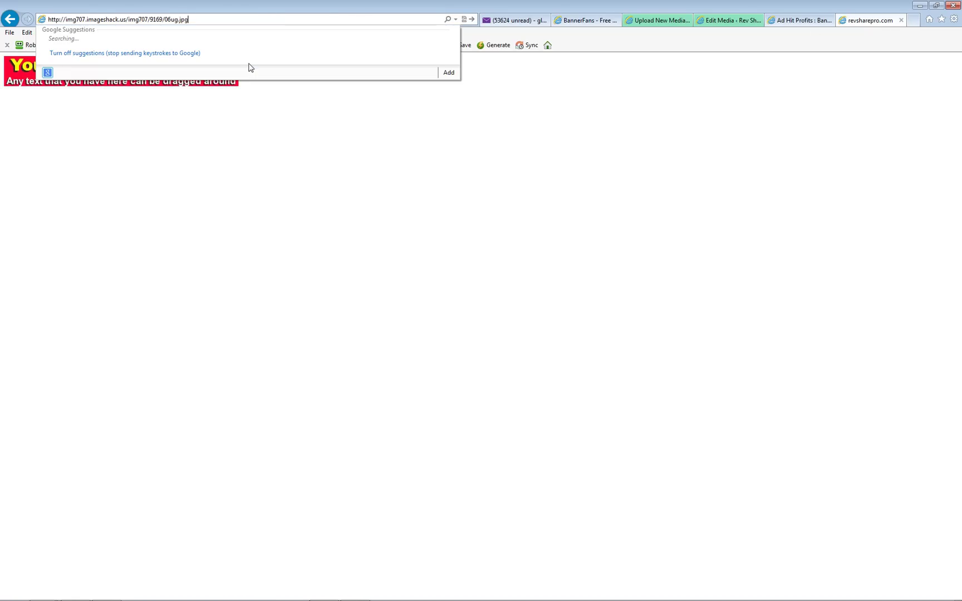
key(Return)
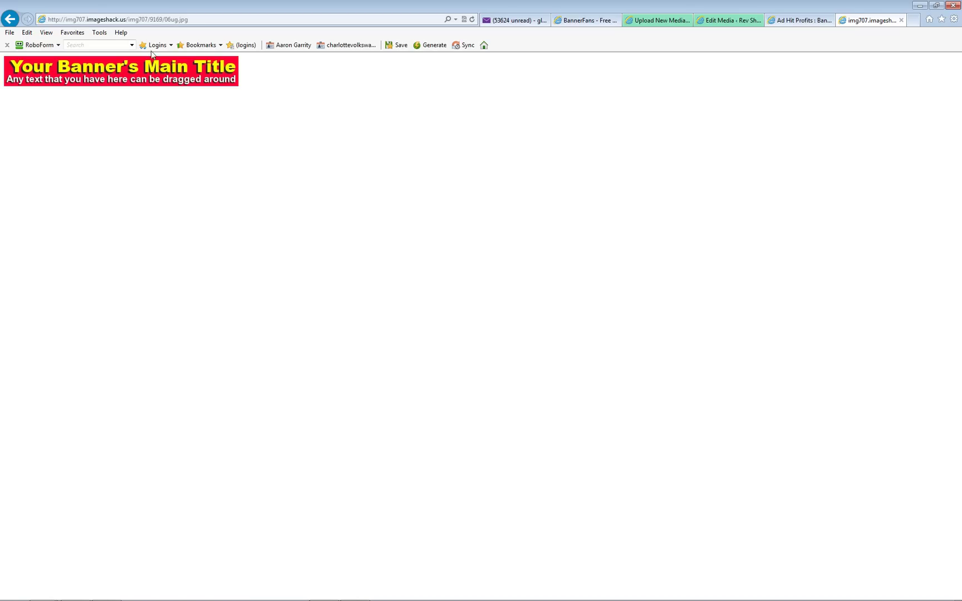
- Copy the imageshack banner page's full web address
click(202, 20)
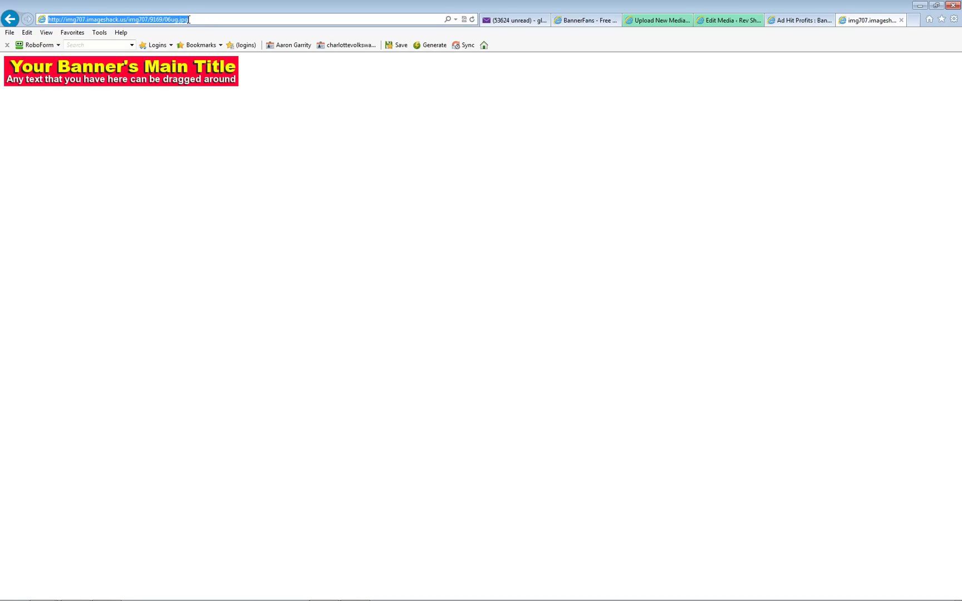
click(794, 21)
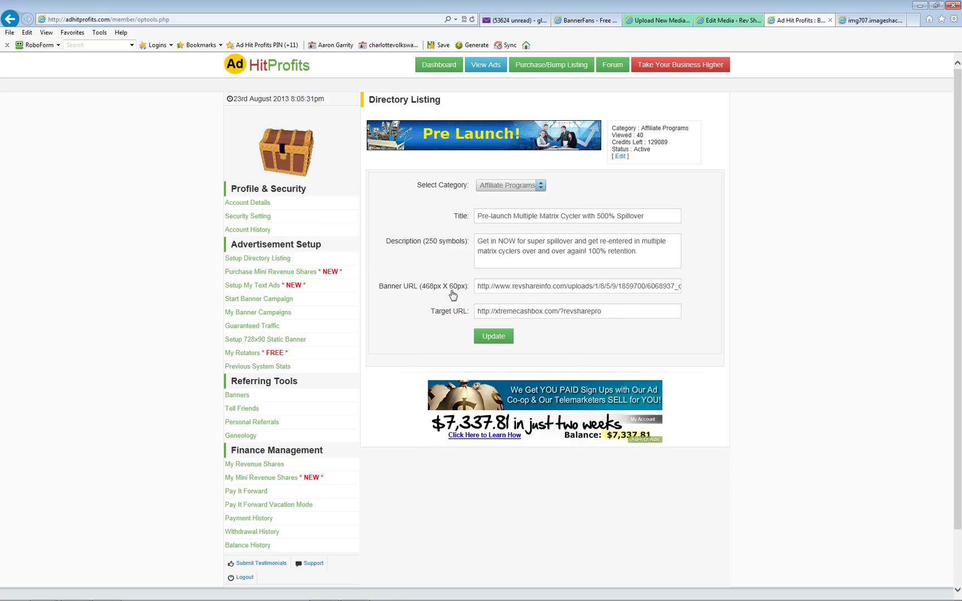
click(871, 20)
click(210, 21)
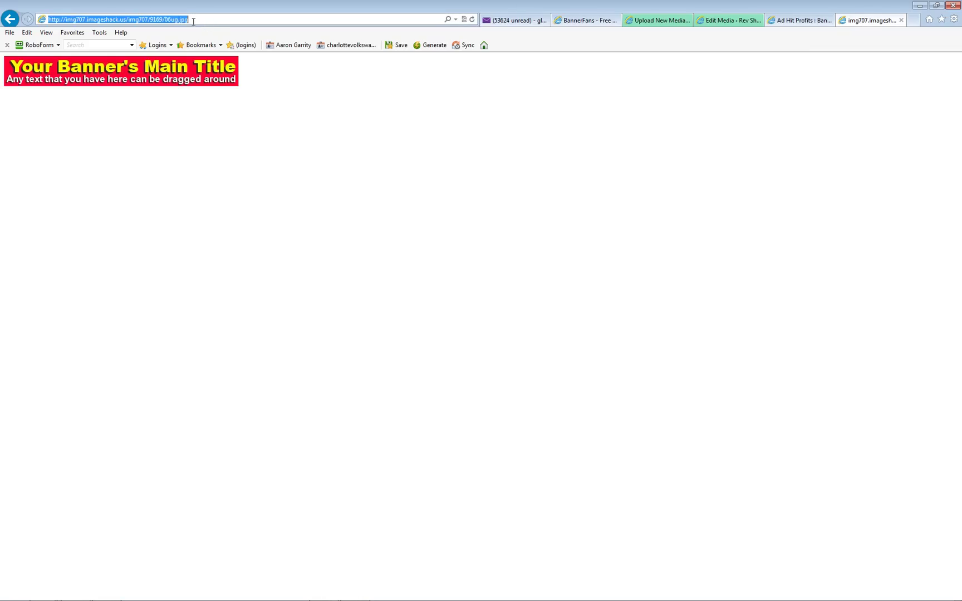
click(191, 20)
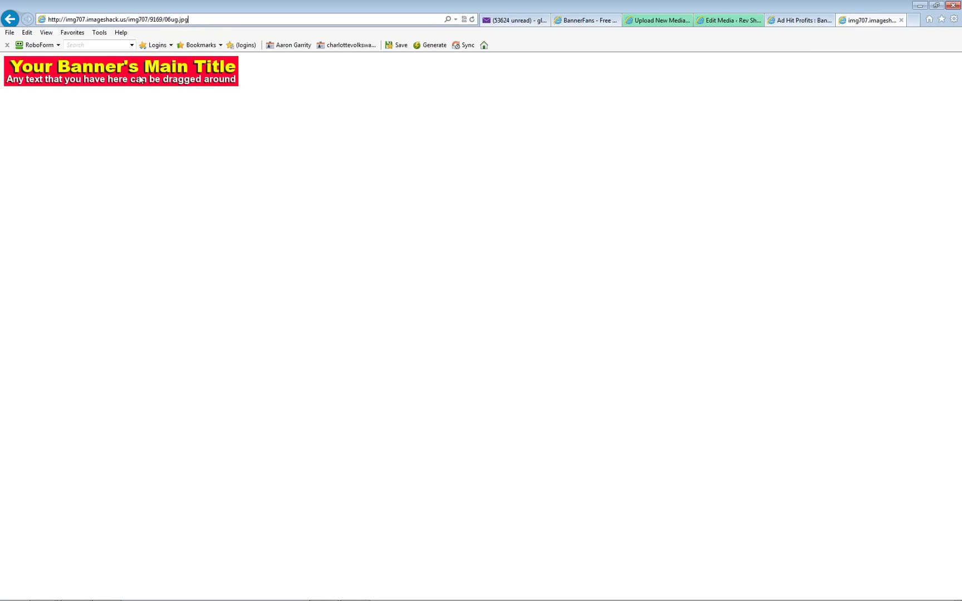
triple_click(150, 20)
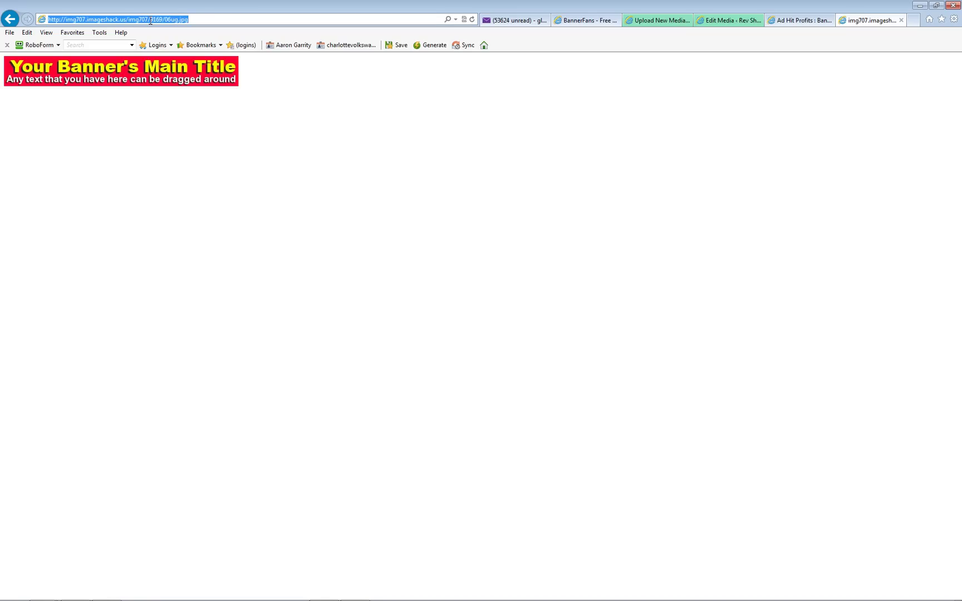
right_click(150, 21)
click(167, 56)
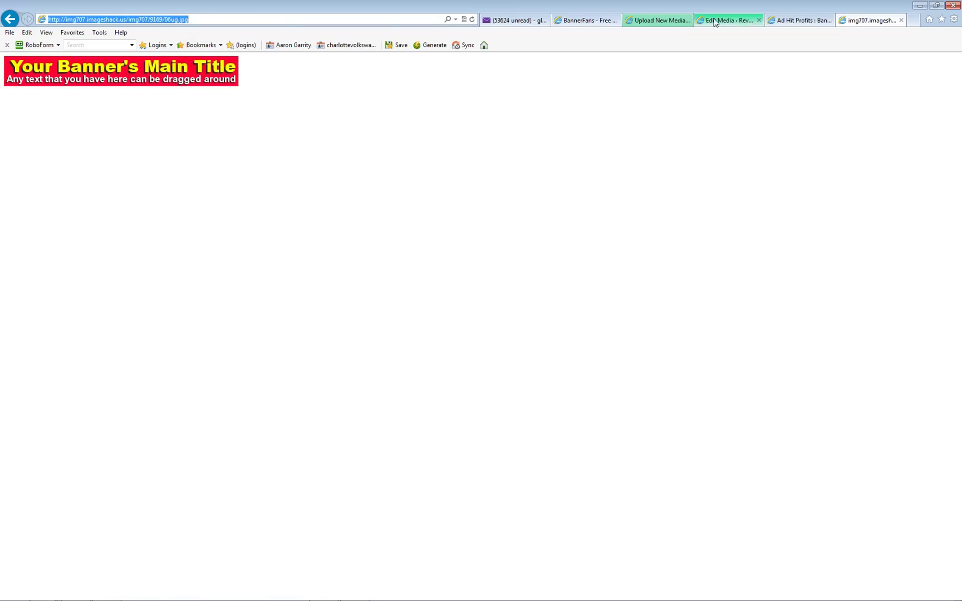
- Inspect the listing's Target URL in Ad Hit Profits, then collapse and reopen the edit form unchanged
click(800, 21)
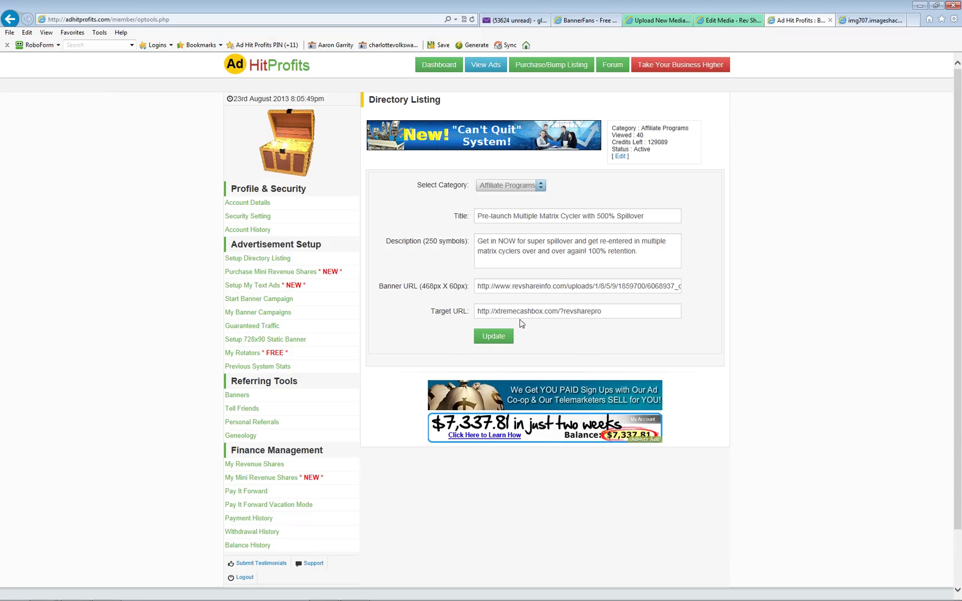
triple_click(595, 315)
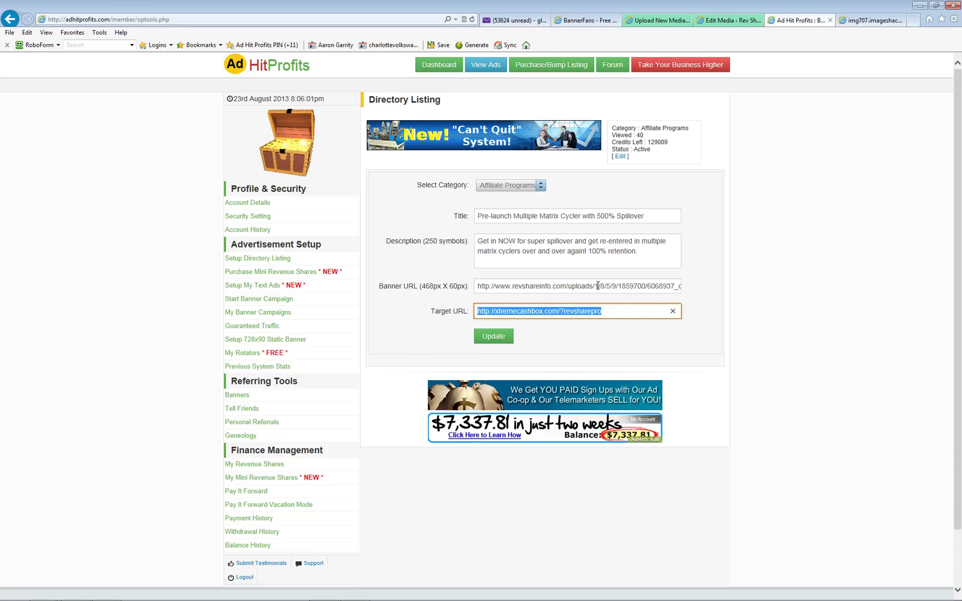
click(557, 346)
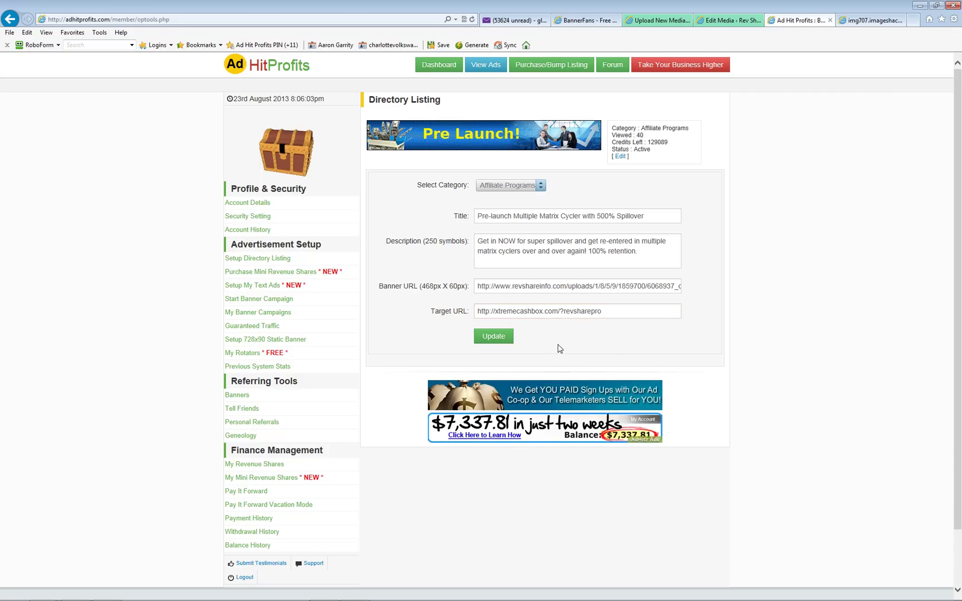
drag(614, 314, 436, 312)
click(448, 320)
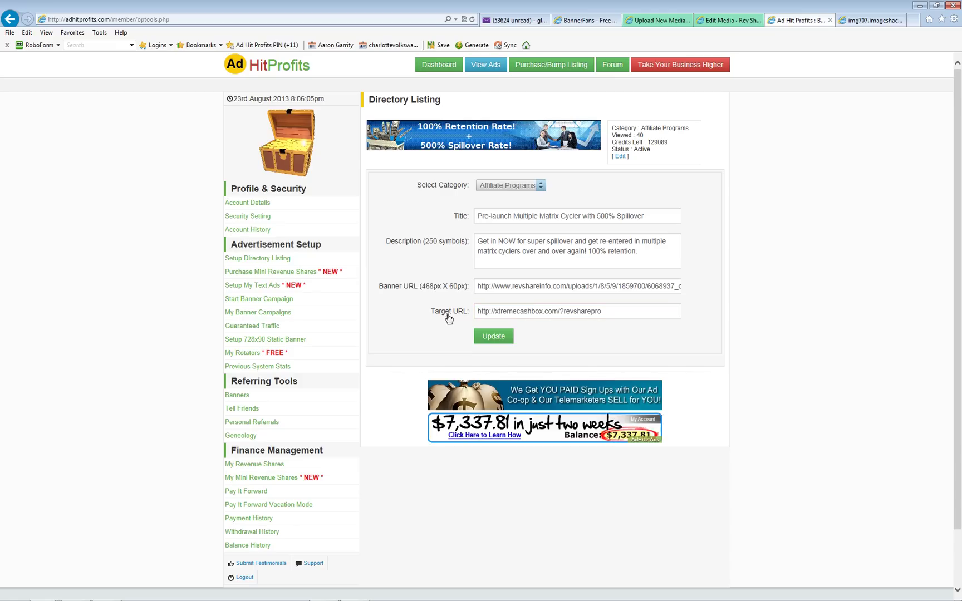
click(616, 313)
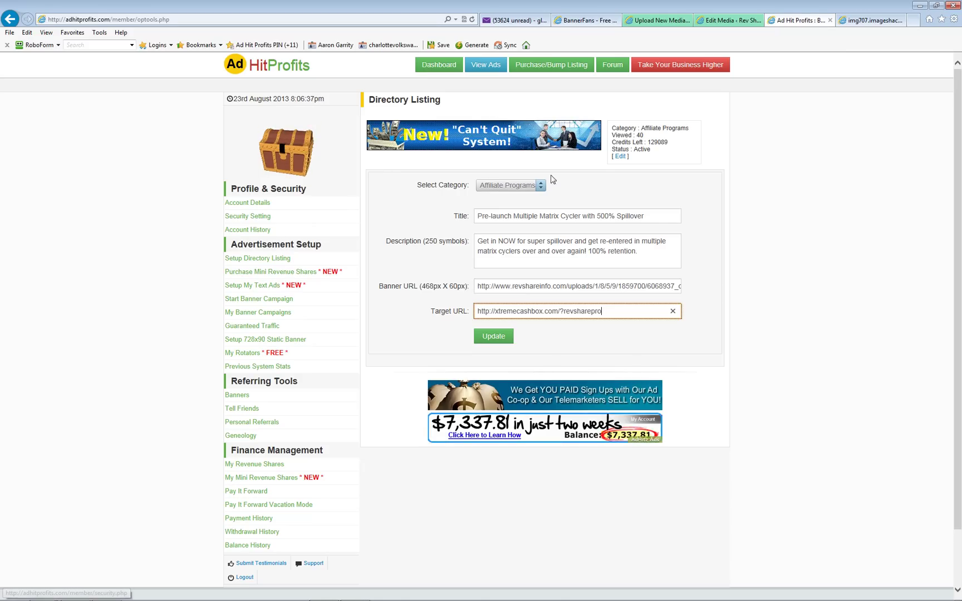
click(621, 157)
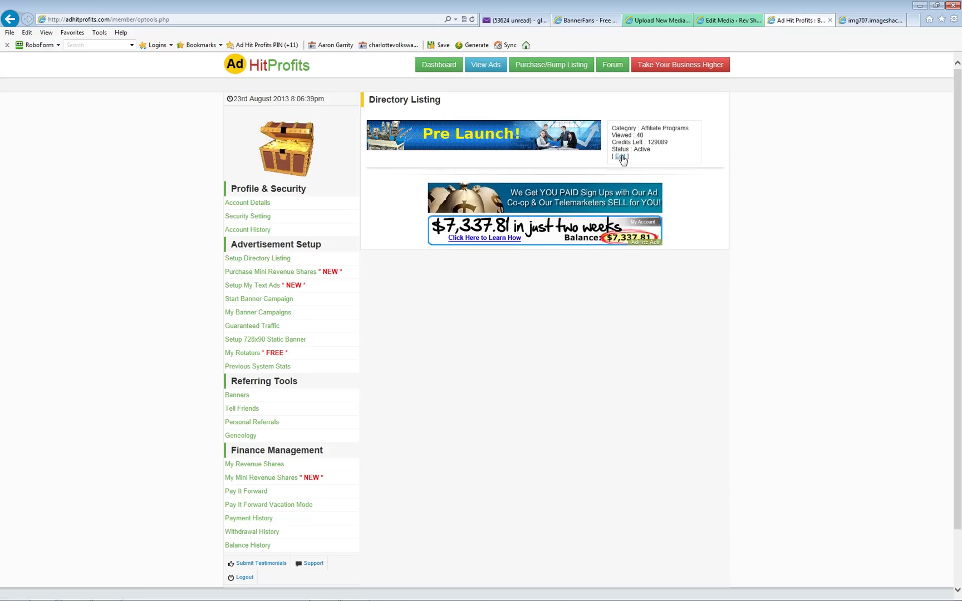
click(622, 157)
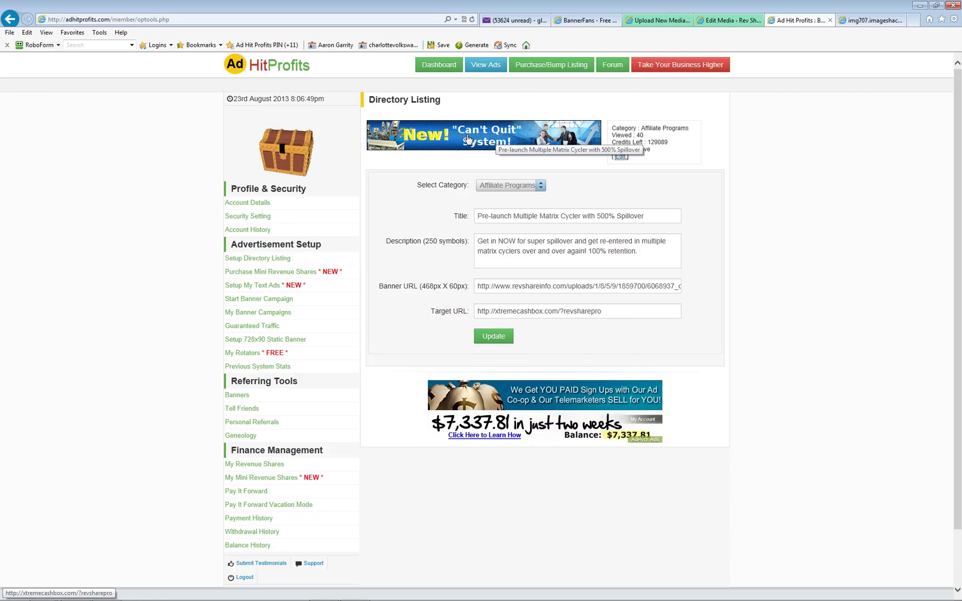
click(468, 138)
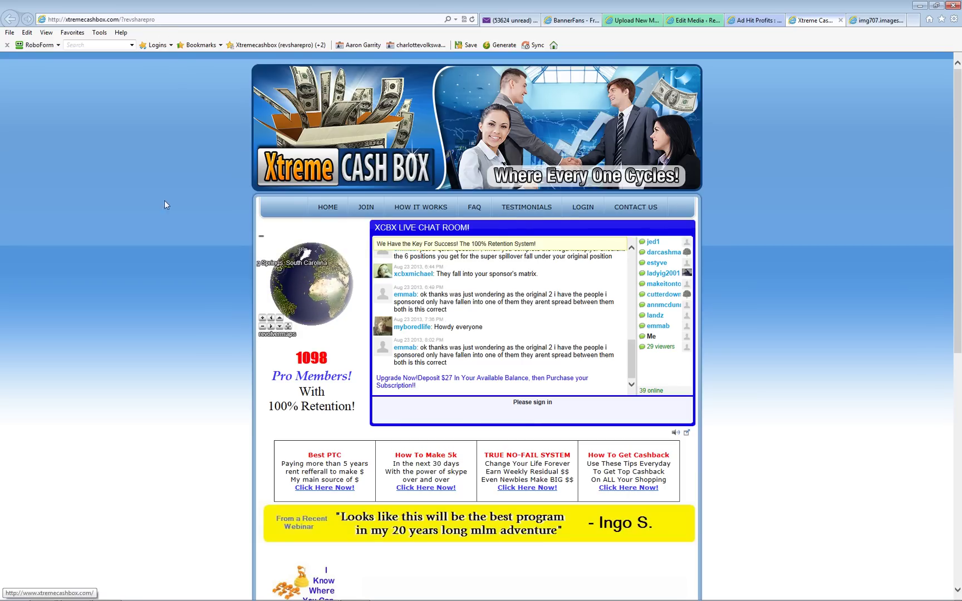
scroll(87, 302, down, 7)
scroll(89, 298, up, 7)
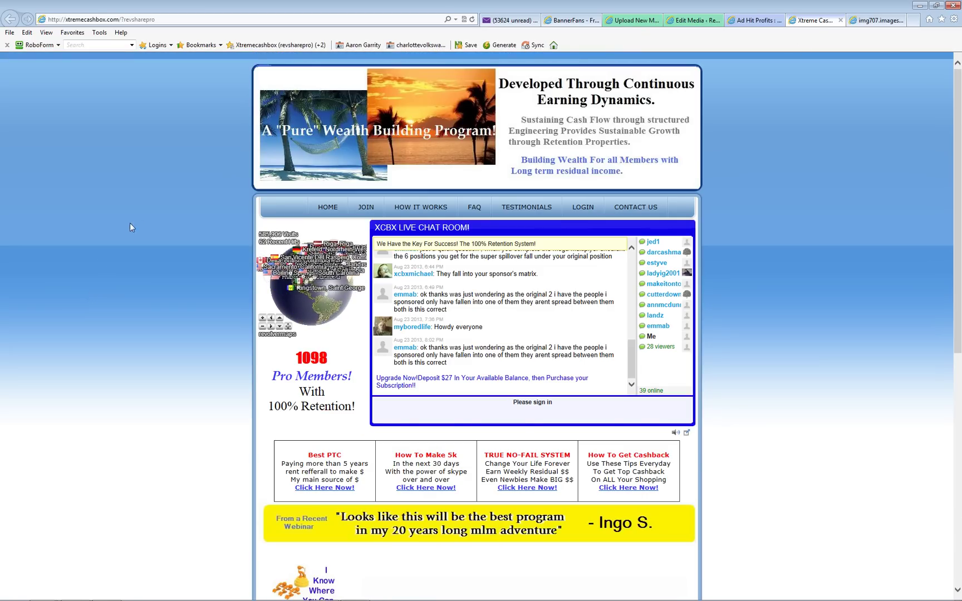
click(840, 20)
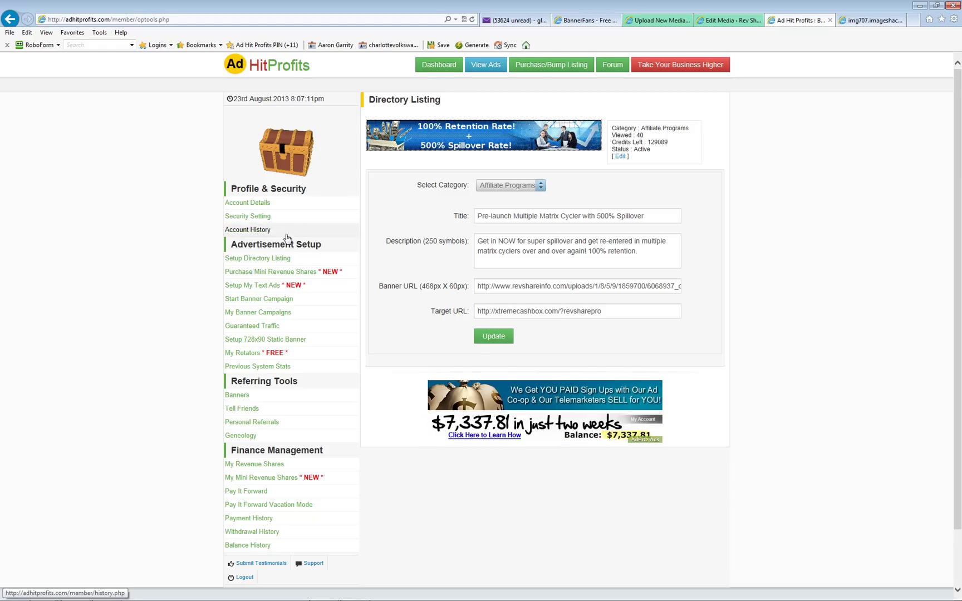
- Upload the 468×60 ACME TIRES image 'Test Banner Demo' through Media > Add New
click(644, 21)
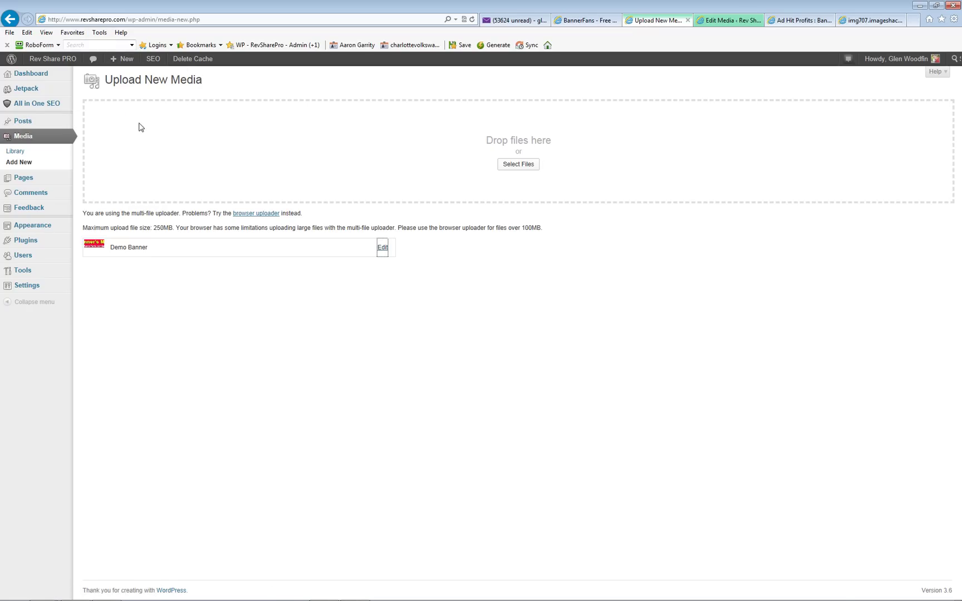
click(31, 140)
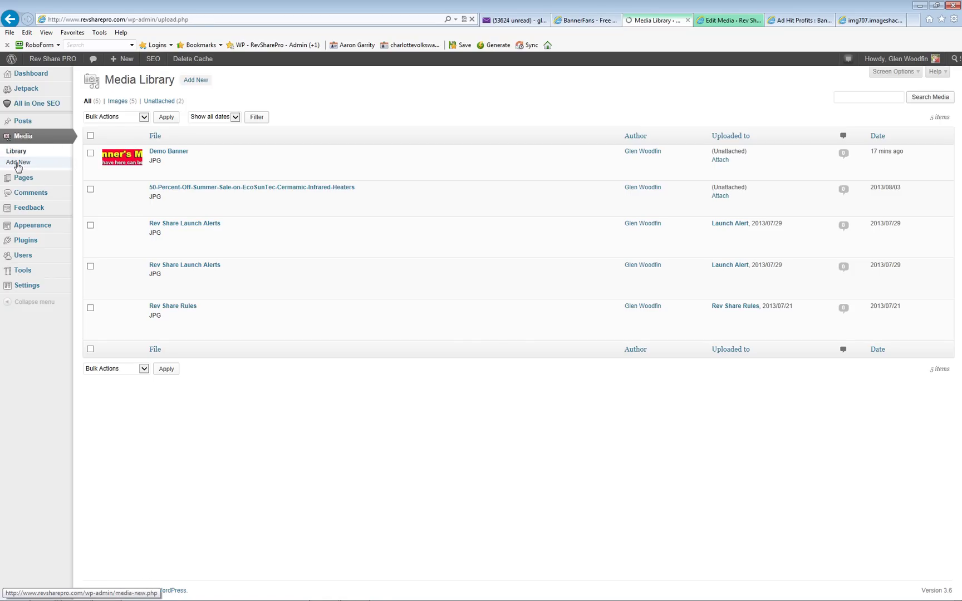
click(18, 162)
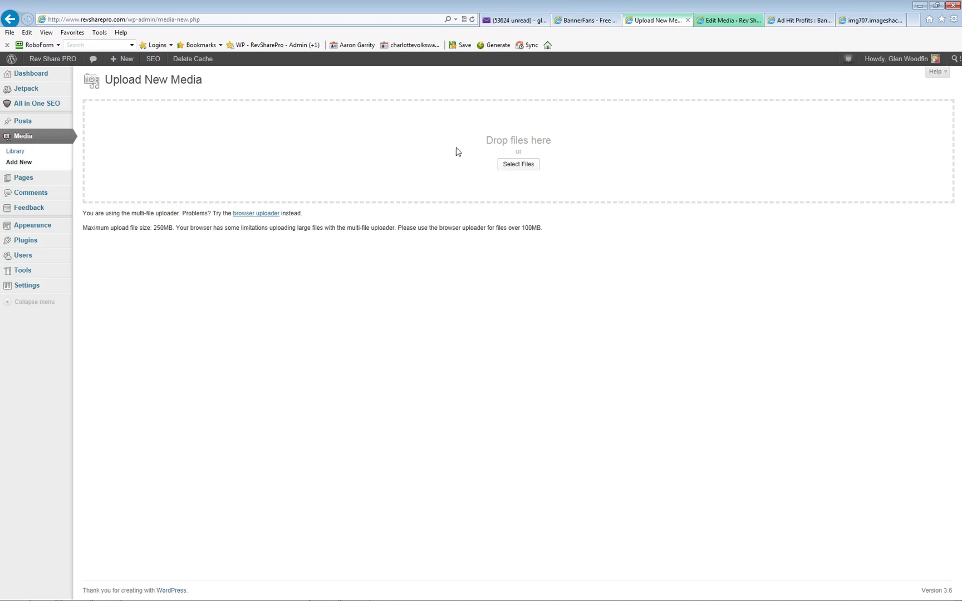
click(518, 164)
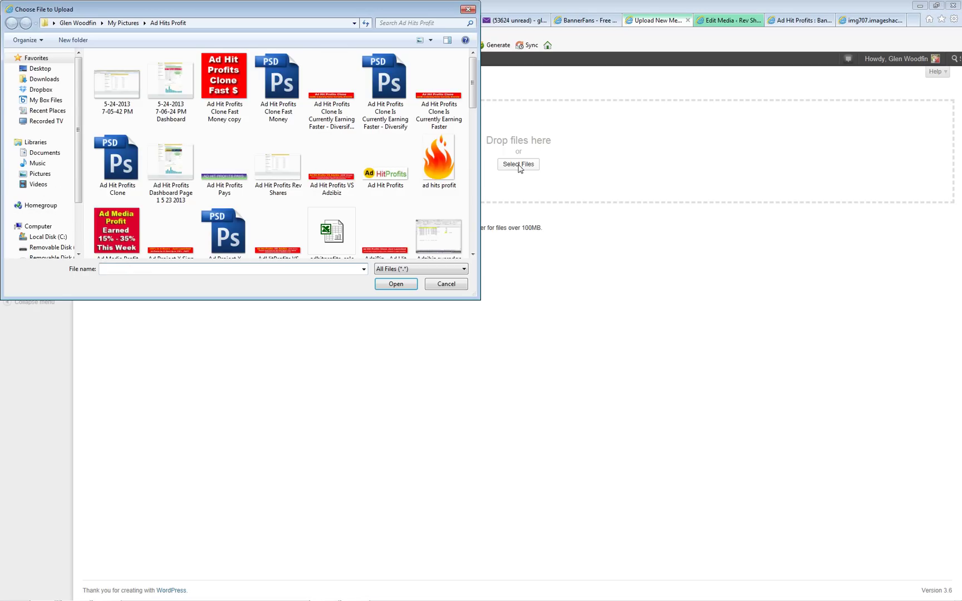
drag(471, 103, 458, 227)
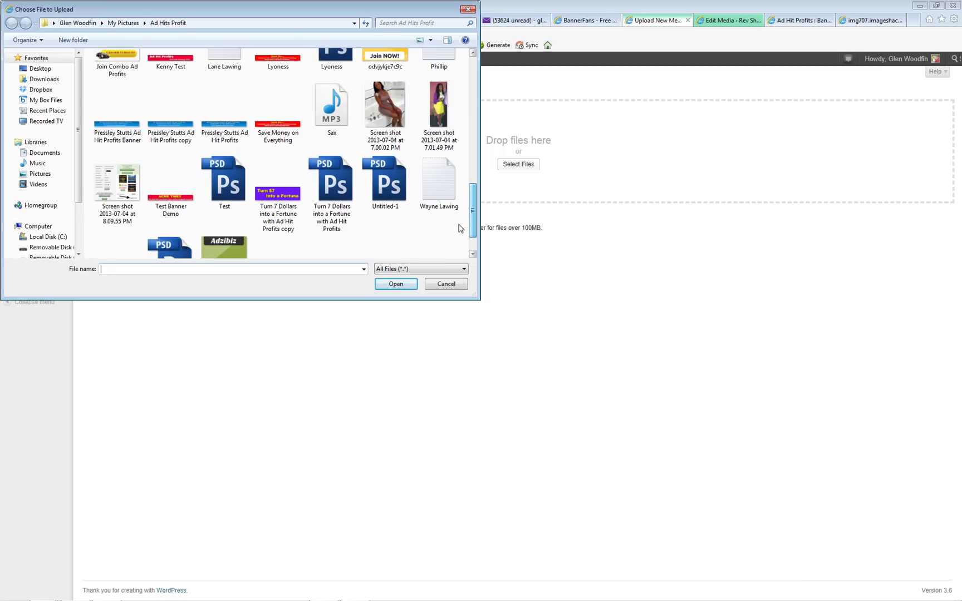
double_click(170, 205)
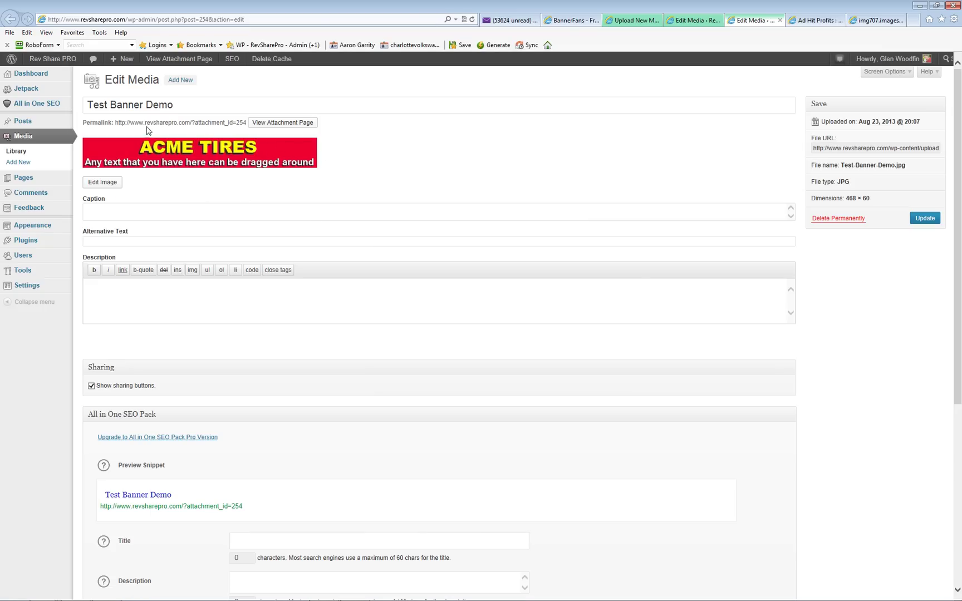
- Copy the uploaded Test-Banner-Demo.jpg file URL
triple_click(846, 147)
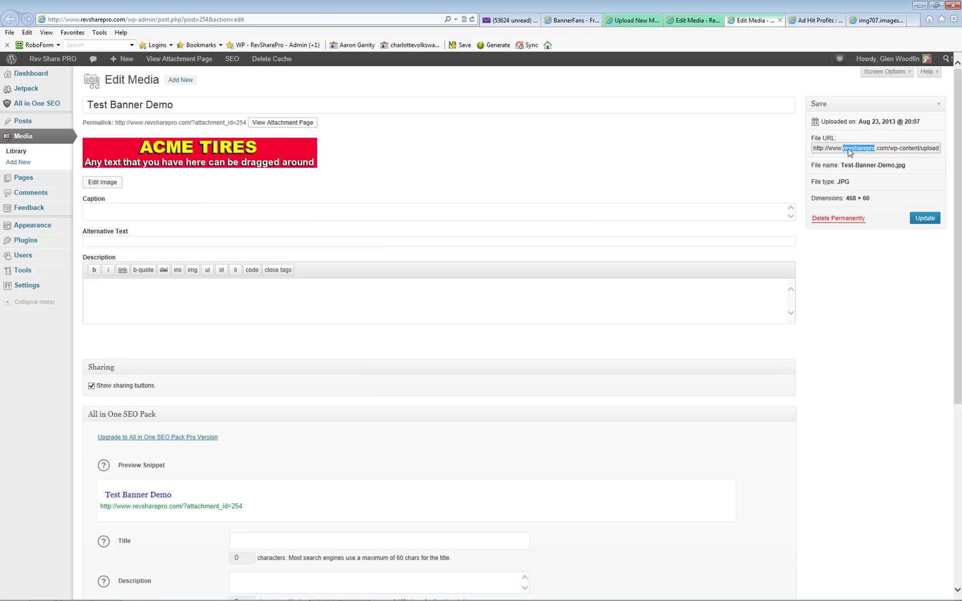
right_click(849, 150)
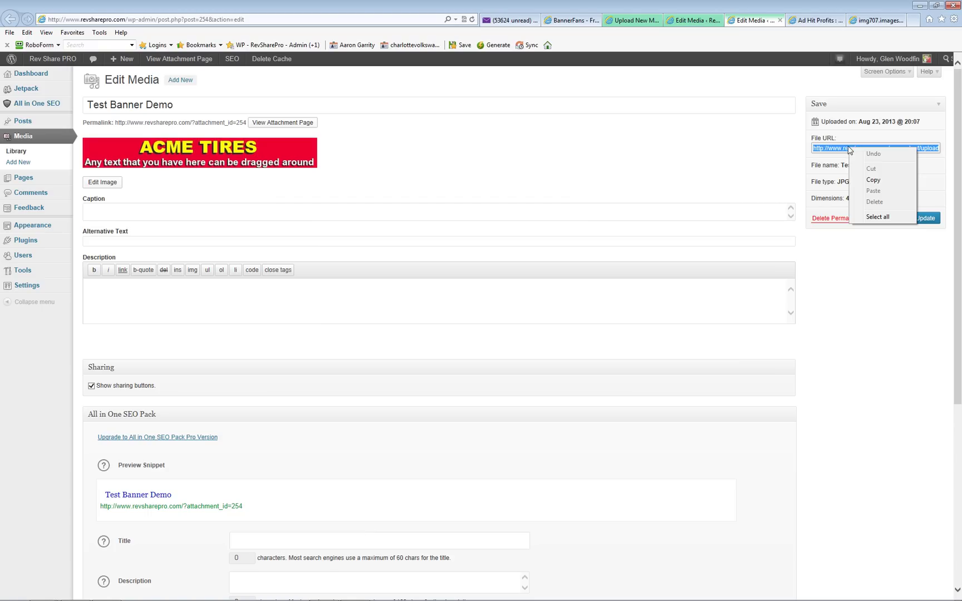
click(878, 179)
- Paste the file URL into the imageshack tab's address bar
click(877, 21)
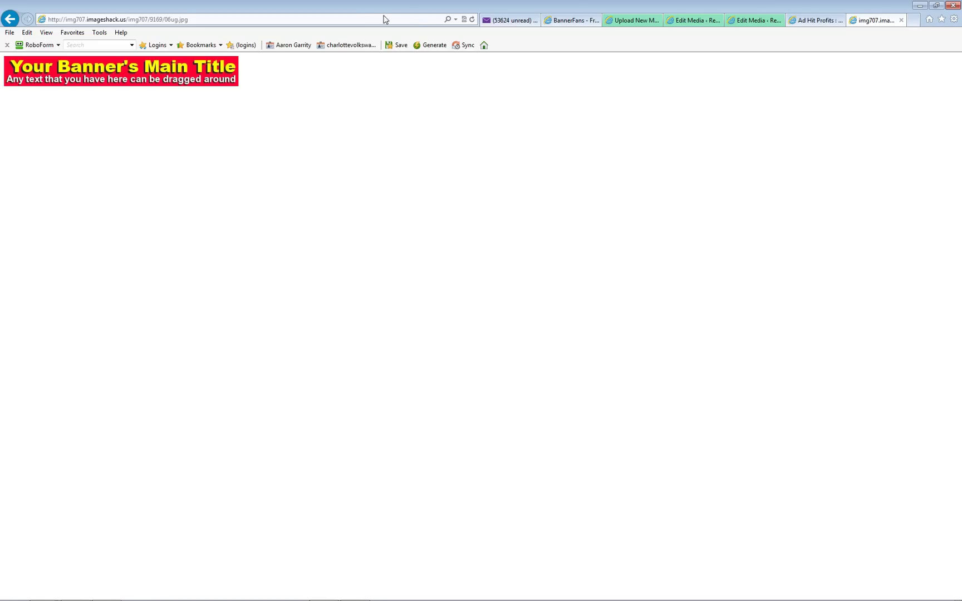
click(356, 18)
right_click(168, 20)
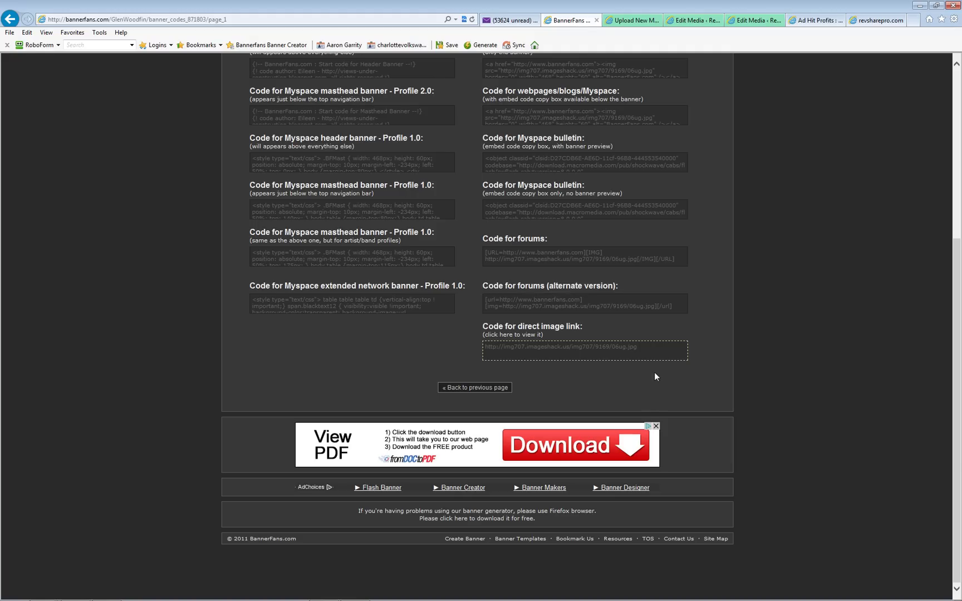
- Copy the direct image link code and return to the top of Get Banner Codes
click(653, 353)
click(434, 353)
scroll(434, 353, up, 5)
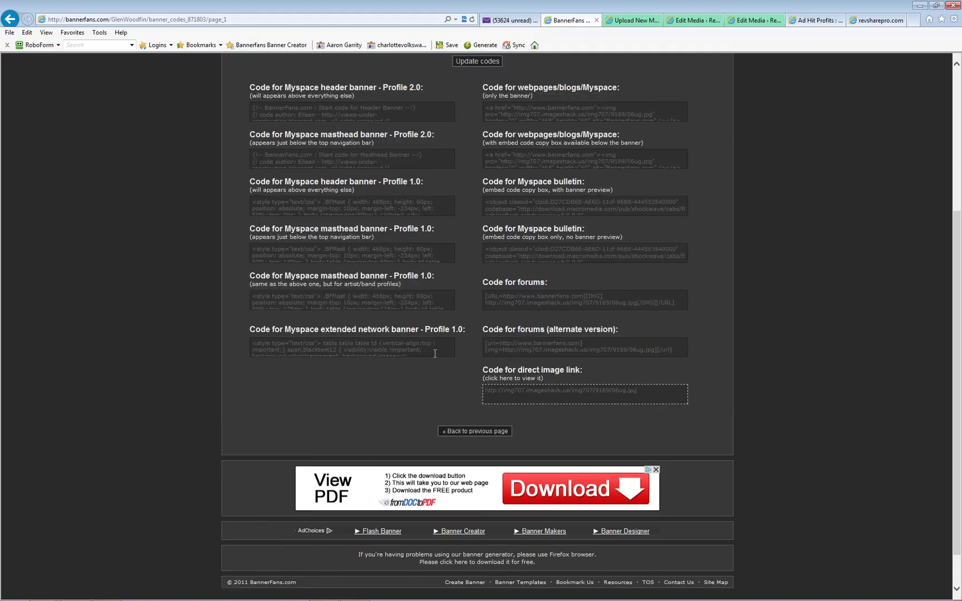